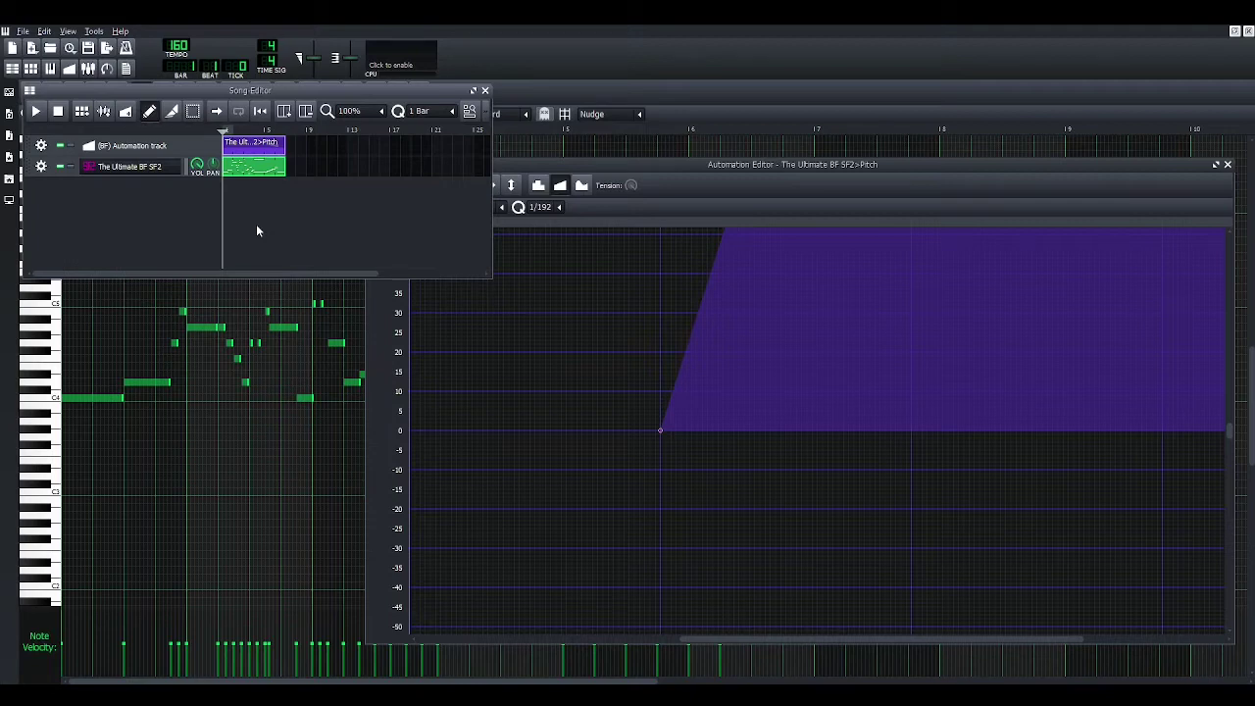
# Step: Bring the melody's piano roll to the front of the LMMS window
pyautogui.click(641, 87)
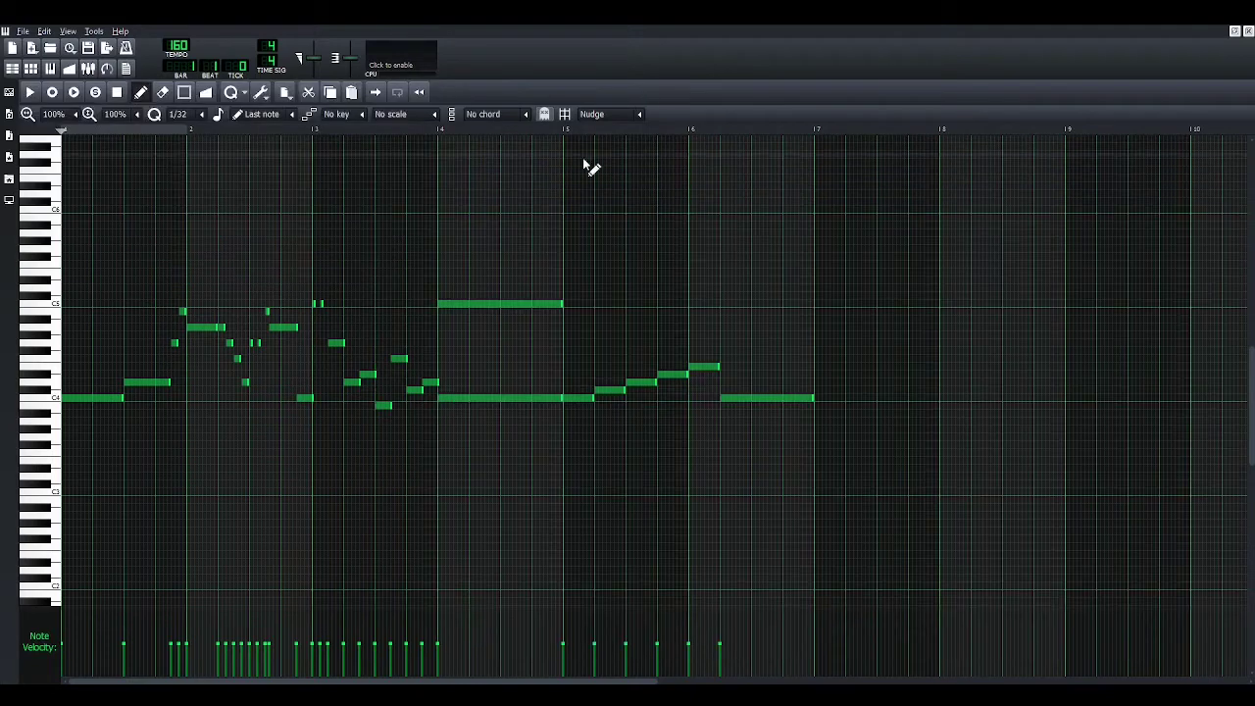
pyautogui.click(206, 92)
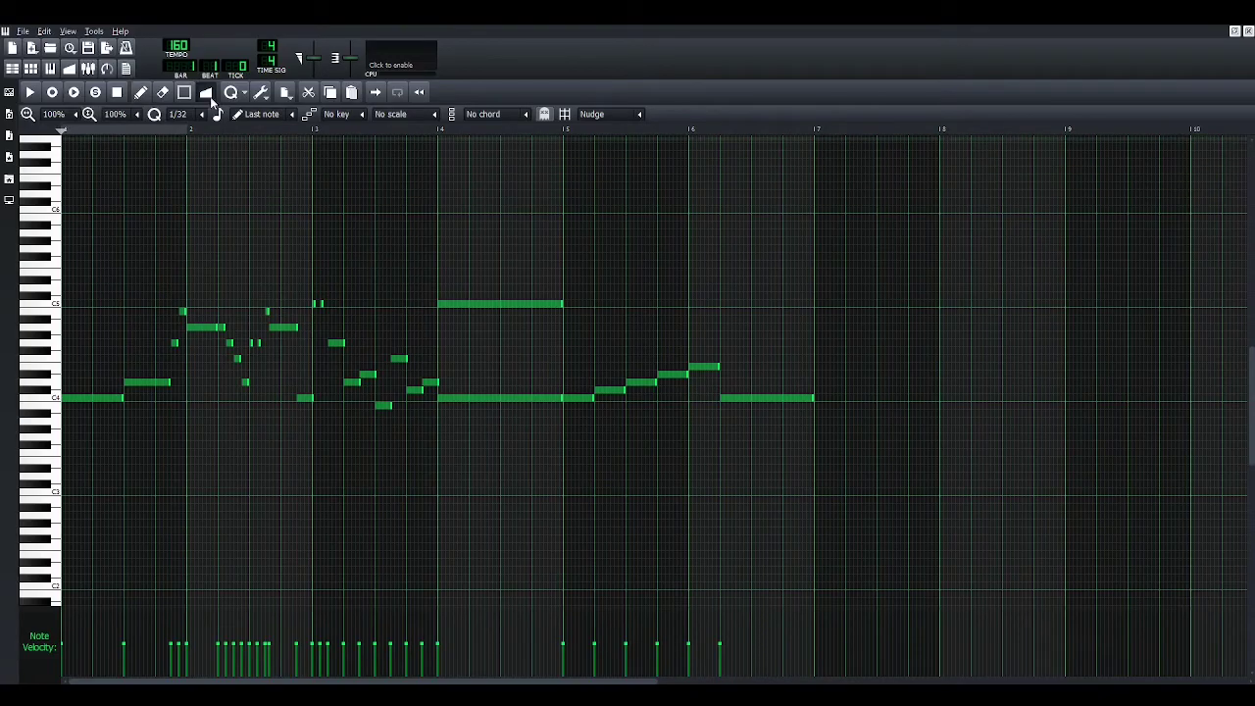
pyautogui.click(463, 307)
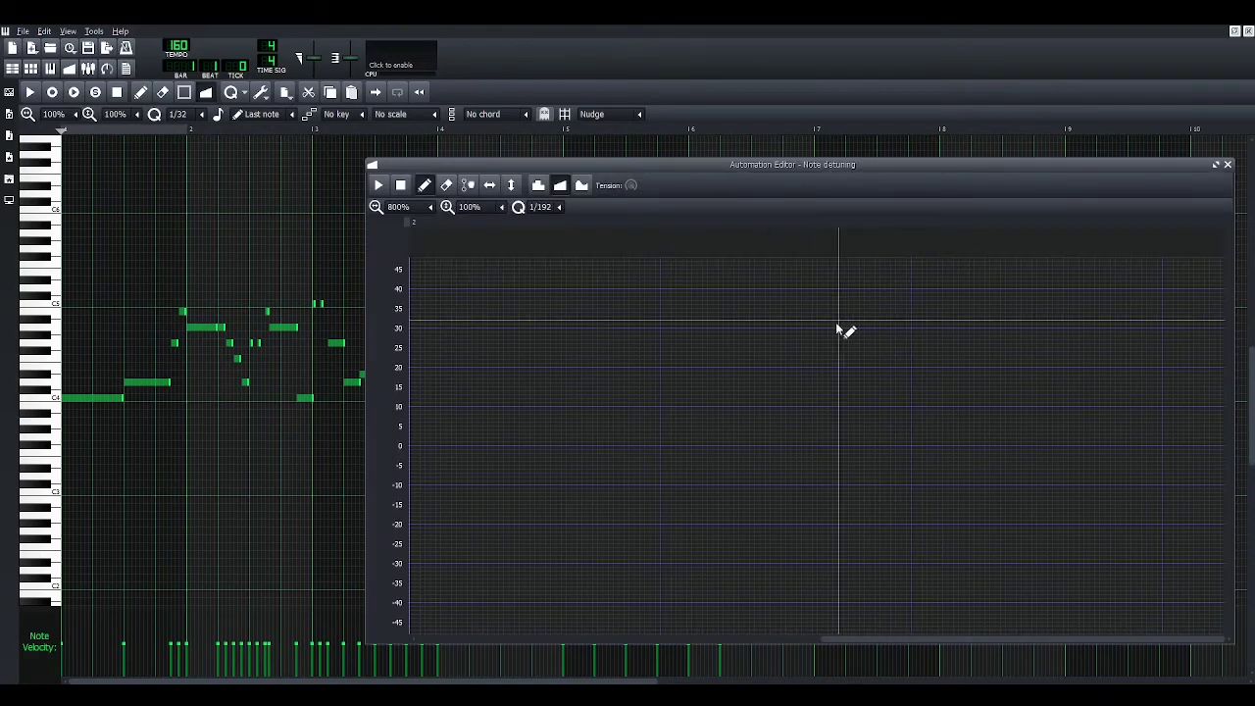
pyautogui.click(540, 309)
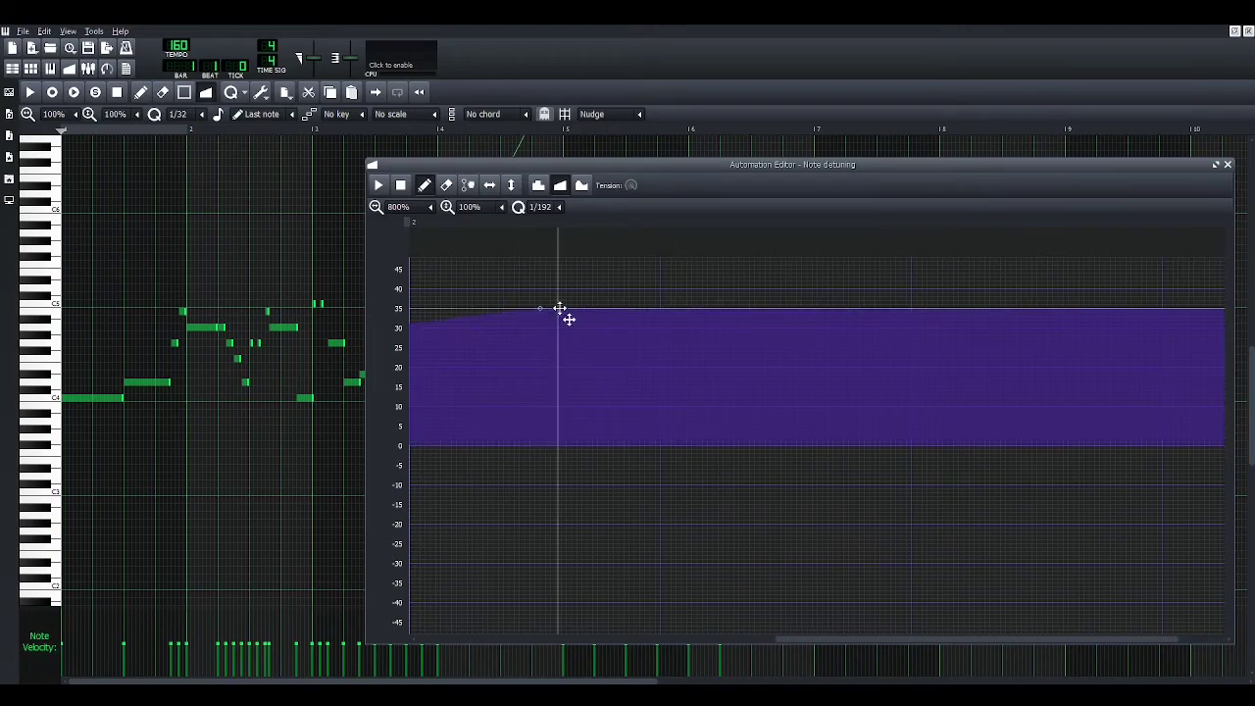
pyautogui.moveTo(561, 309); pyautogui.dragTo(704, 404)
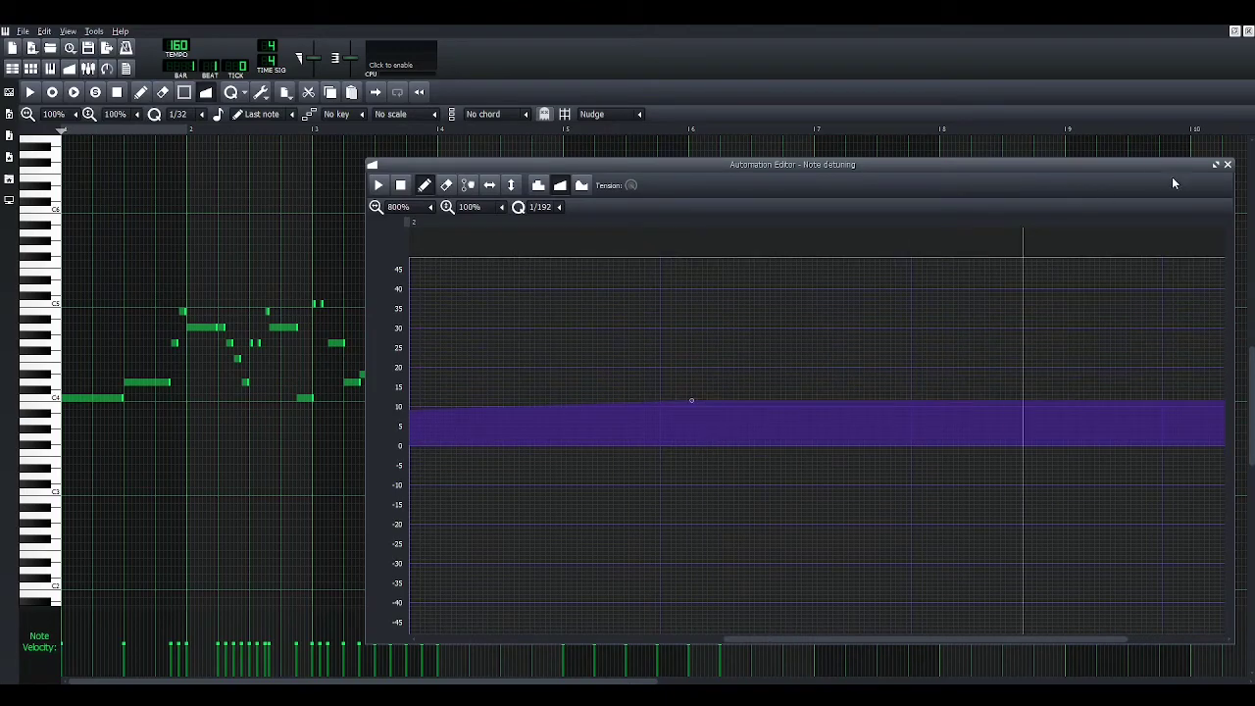
pyautogui.click(1228, 164)
pyautogui.click(433, 129)
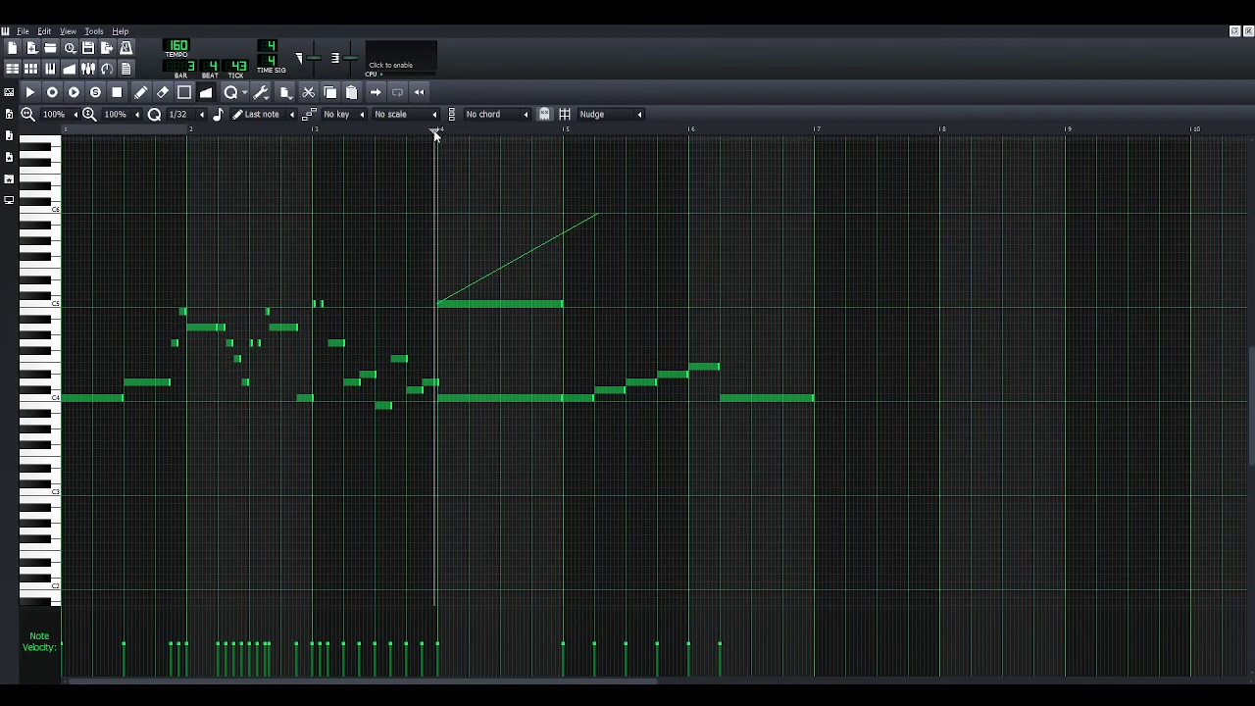
pyautogui.press('space')
pyautogui.press('space')
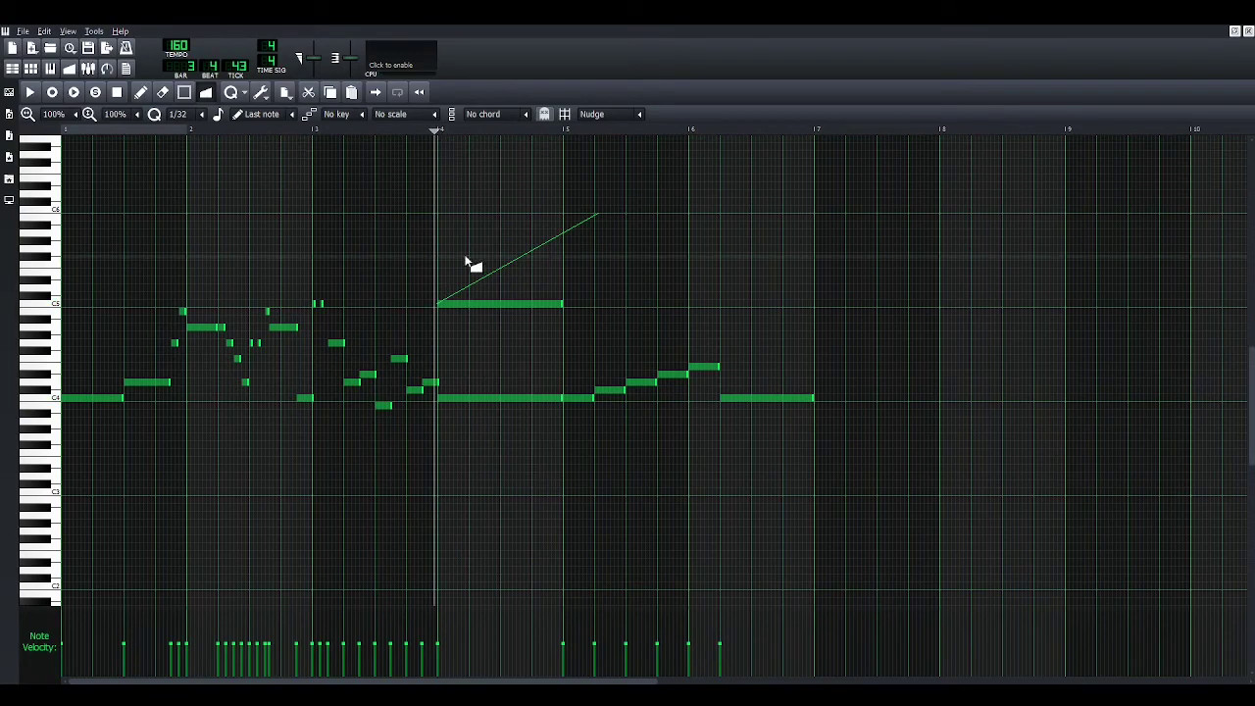
pyautogui.rightClick(474, 269)
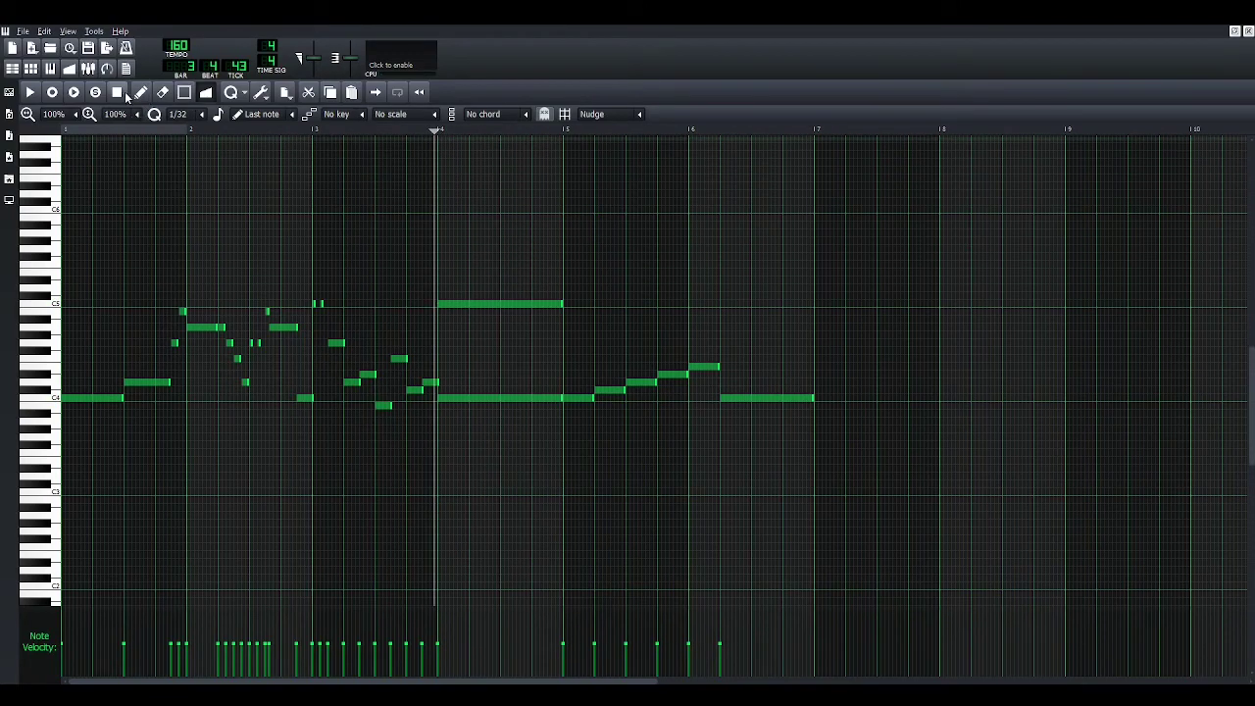
# Step: Open the Song Editor, the Pitch automation clip and the SF2 instrument settings
pyautogui.click(12, 67)
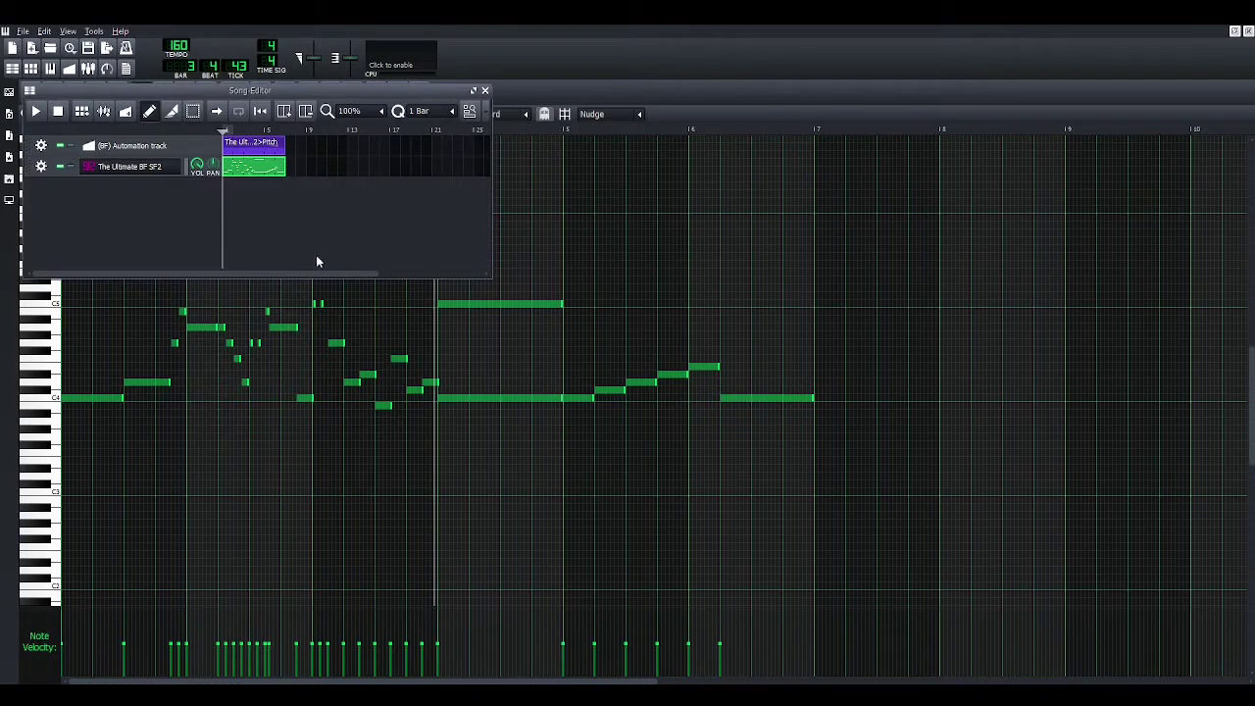
pyautogui.doubleClick(258, 147)
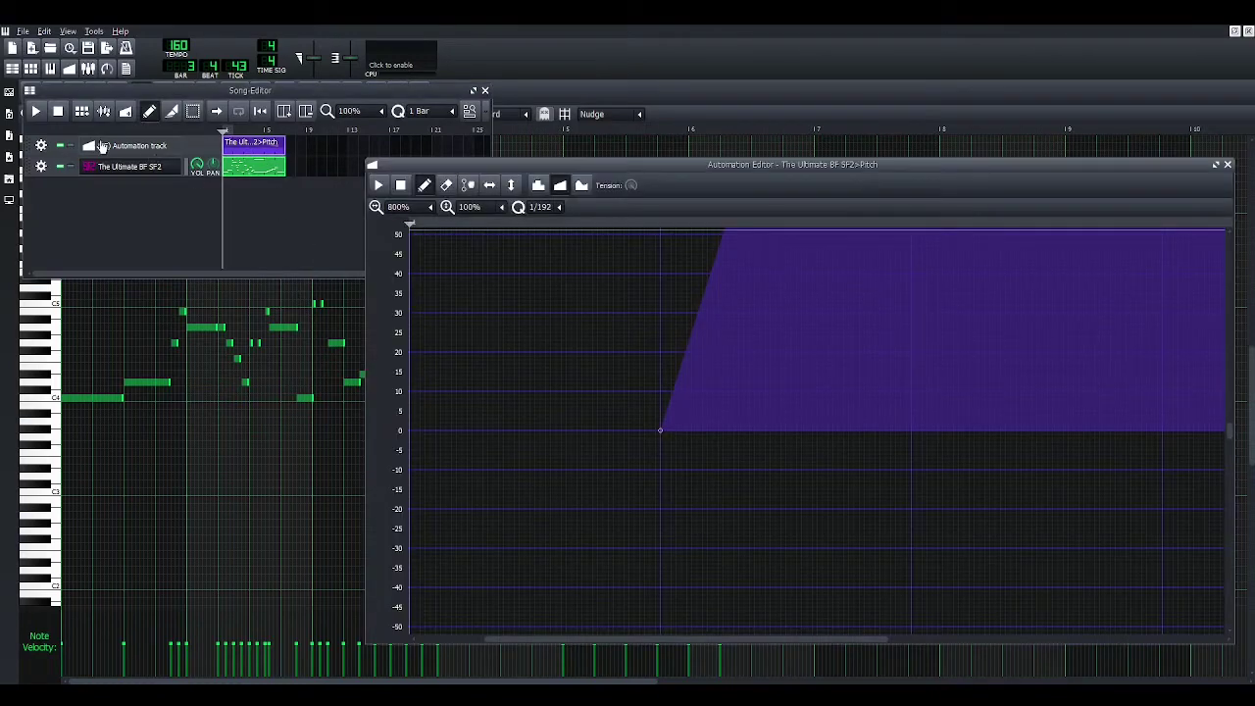
pyautogui.click(135, 167)
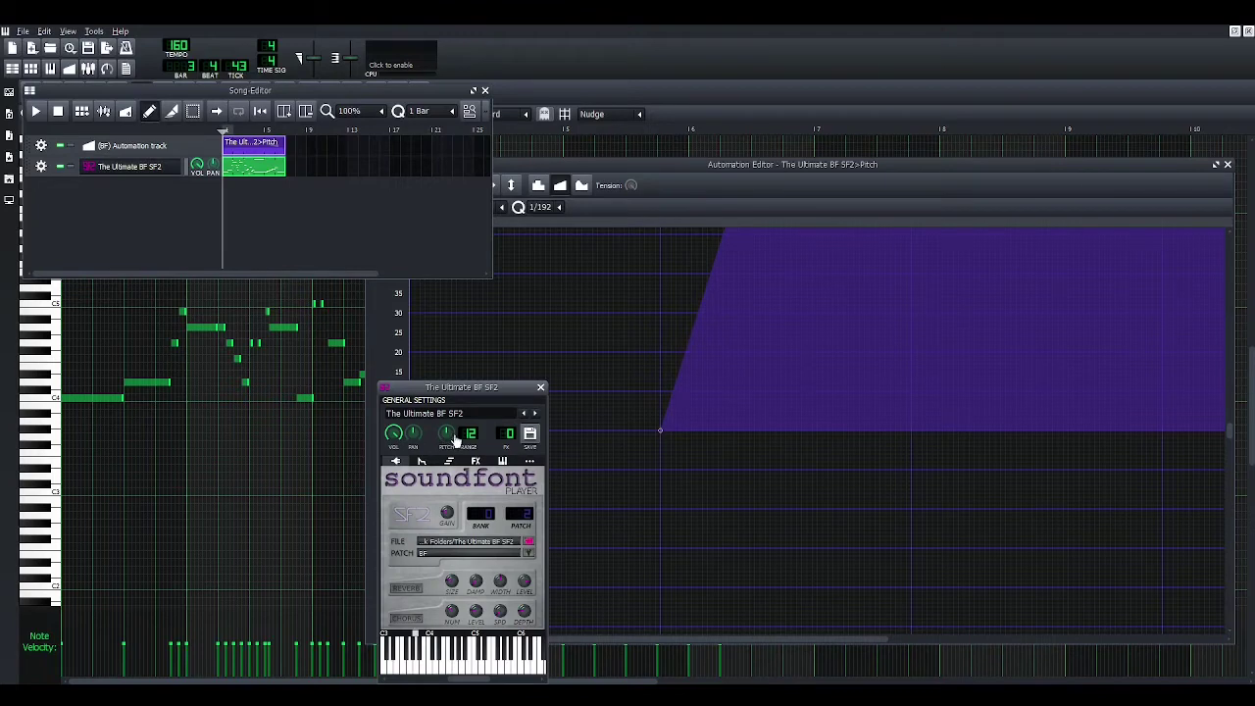
# Step: Sound a C4 test note, link the SF2 pitch to the automation track, delete the extra pattern
pyautogui.press('z')
pyautogui.moveTo(447, 436); pyautogui.dragTo(301, 147)
pyautogui.middleClick(303, 147)
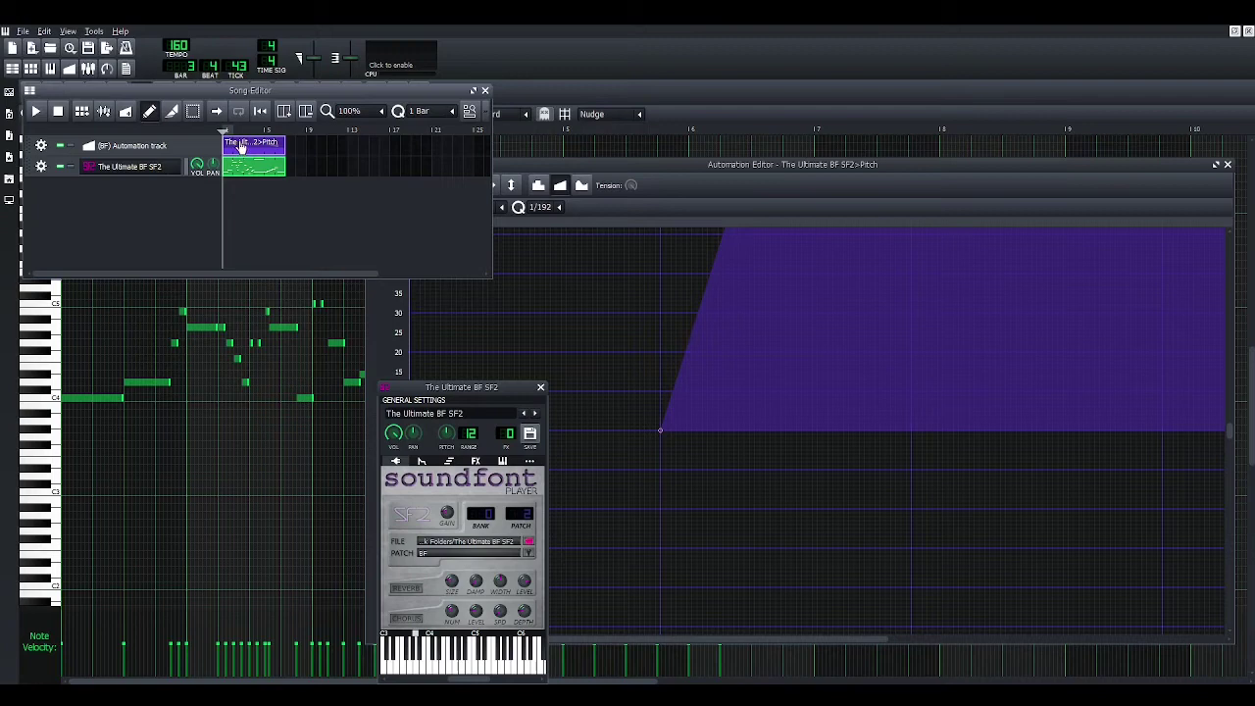
# Step: Inspect the Pitch clip's ramp climbing to a 200 plateau, then play the song to hear it
pyautogui.doubleClick(241, 145)
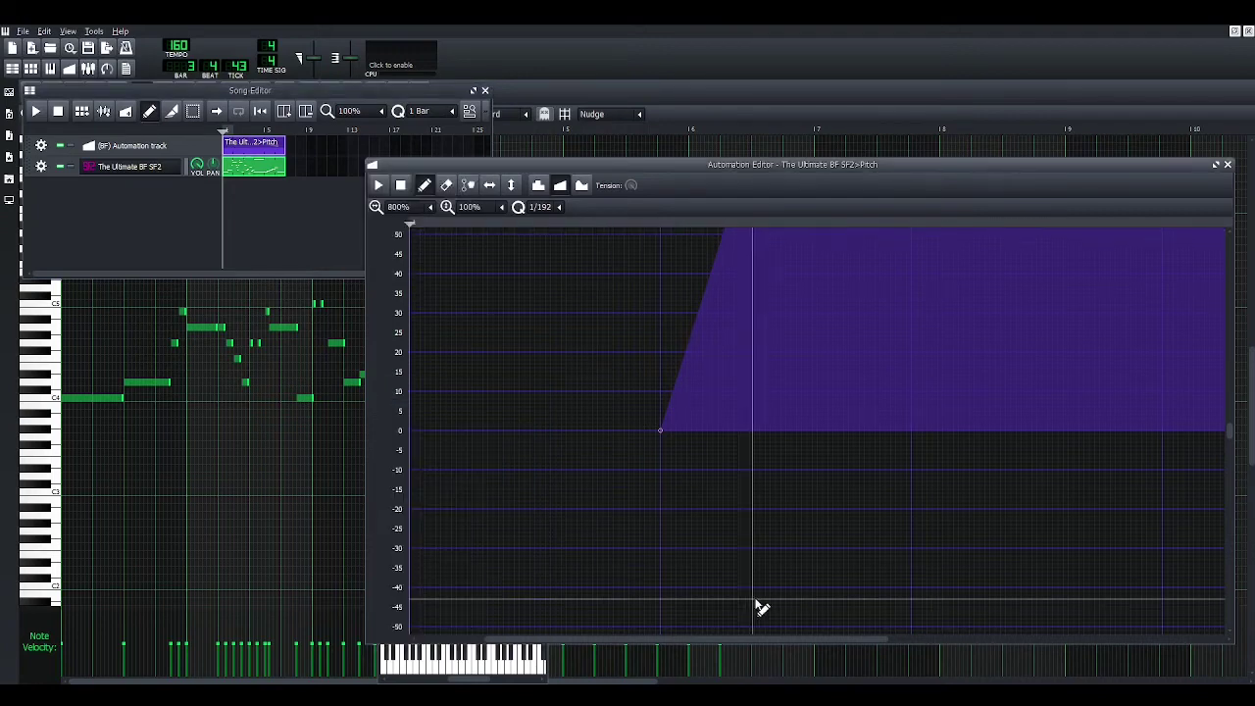
pyautogui.scroll(2, 746, 588)
pyautogui.scroll(5, 726, 555)
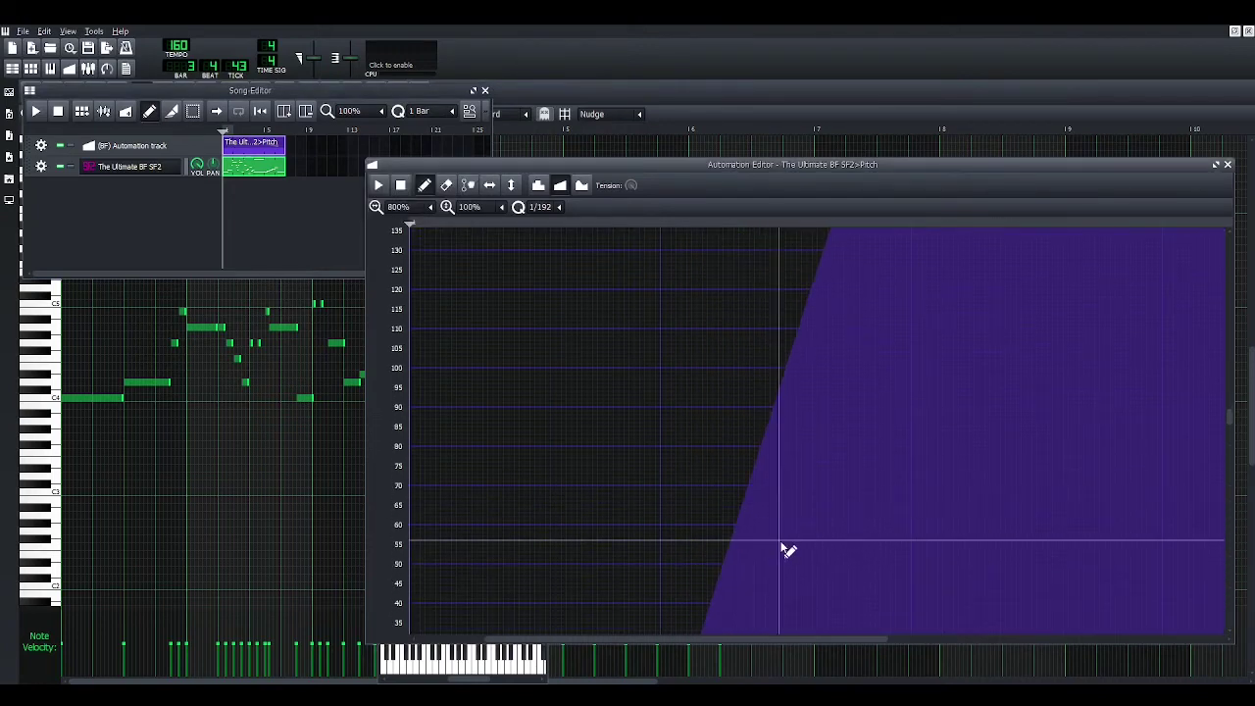
pyautogui.scroll(-4, 785, 561)
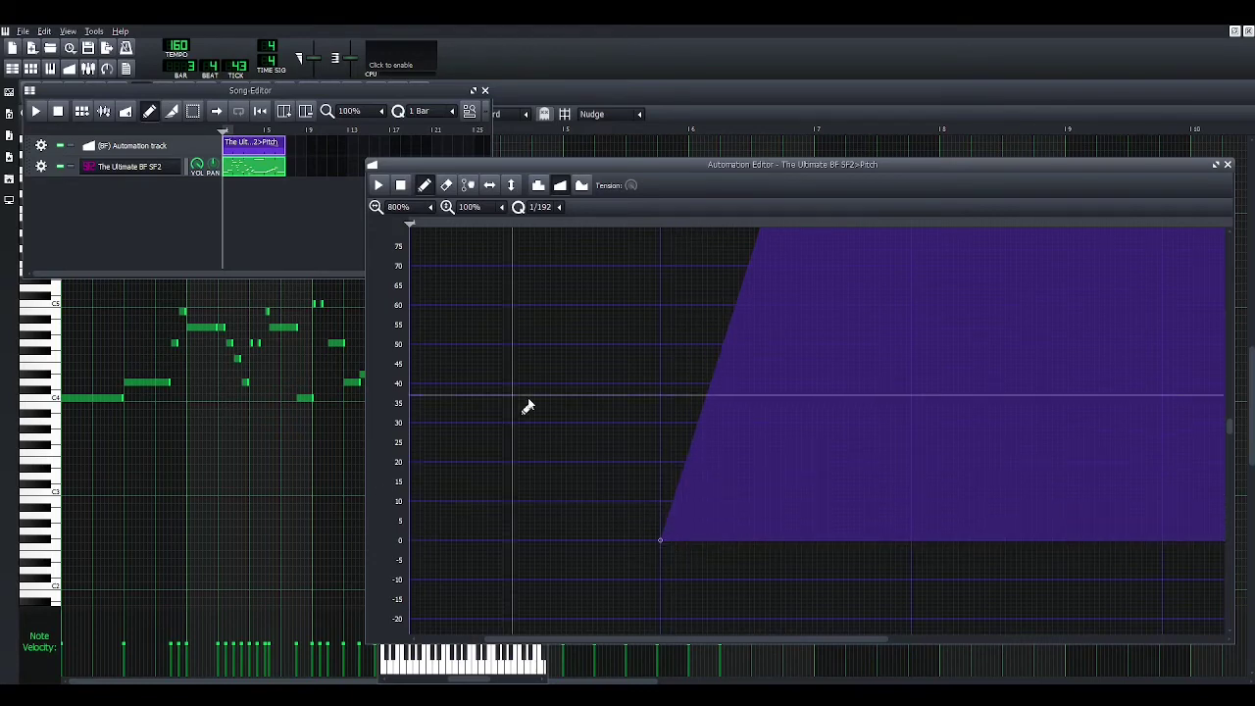
pyautogui.scroll(-2, 677, 510)
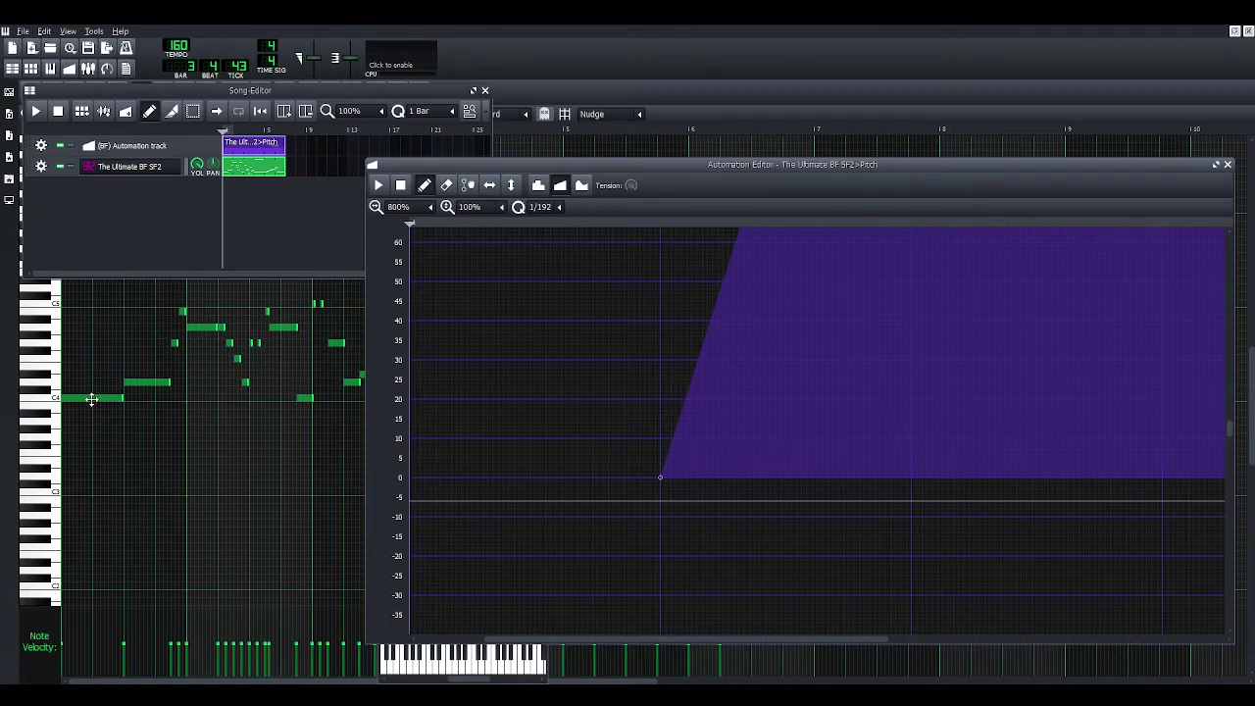
pyautogui.scroll(10, 686, 453)
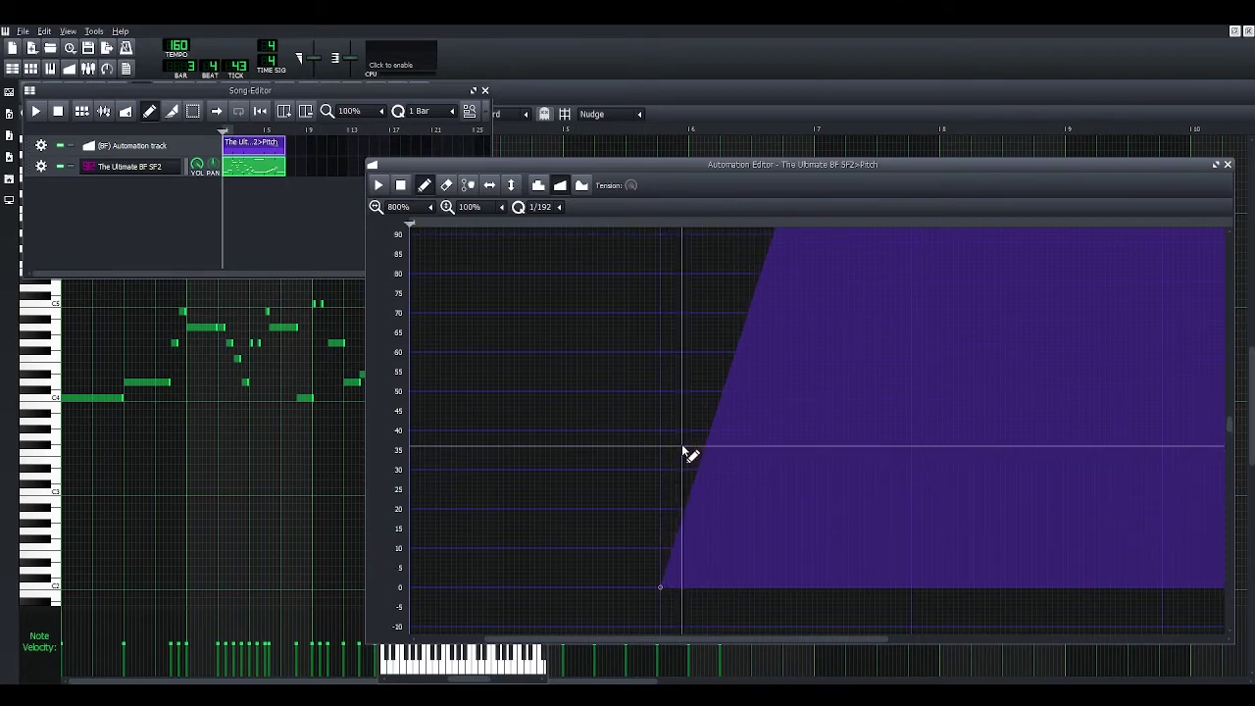
pyautogui.scroll(5, 756, 440)
pyautogui.scroll(-7, 745, 429)
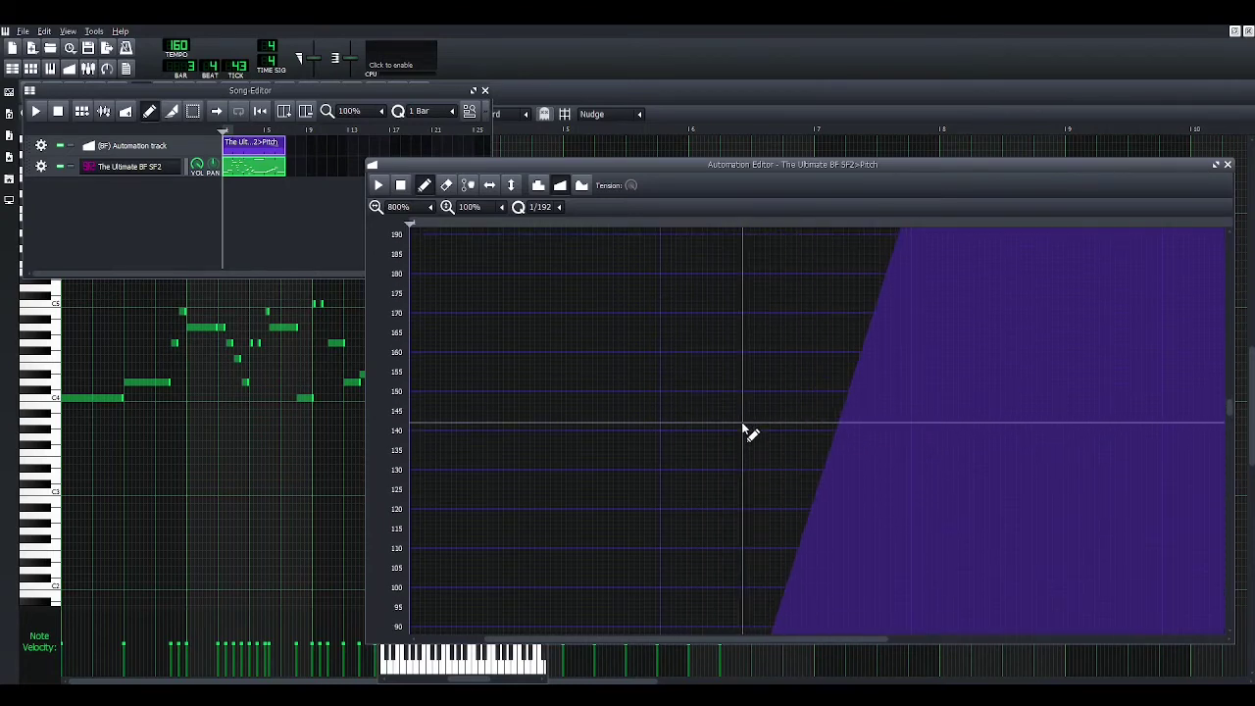
pyautogui.scroll(2, 746, 429)
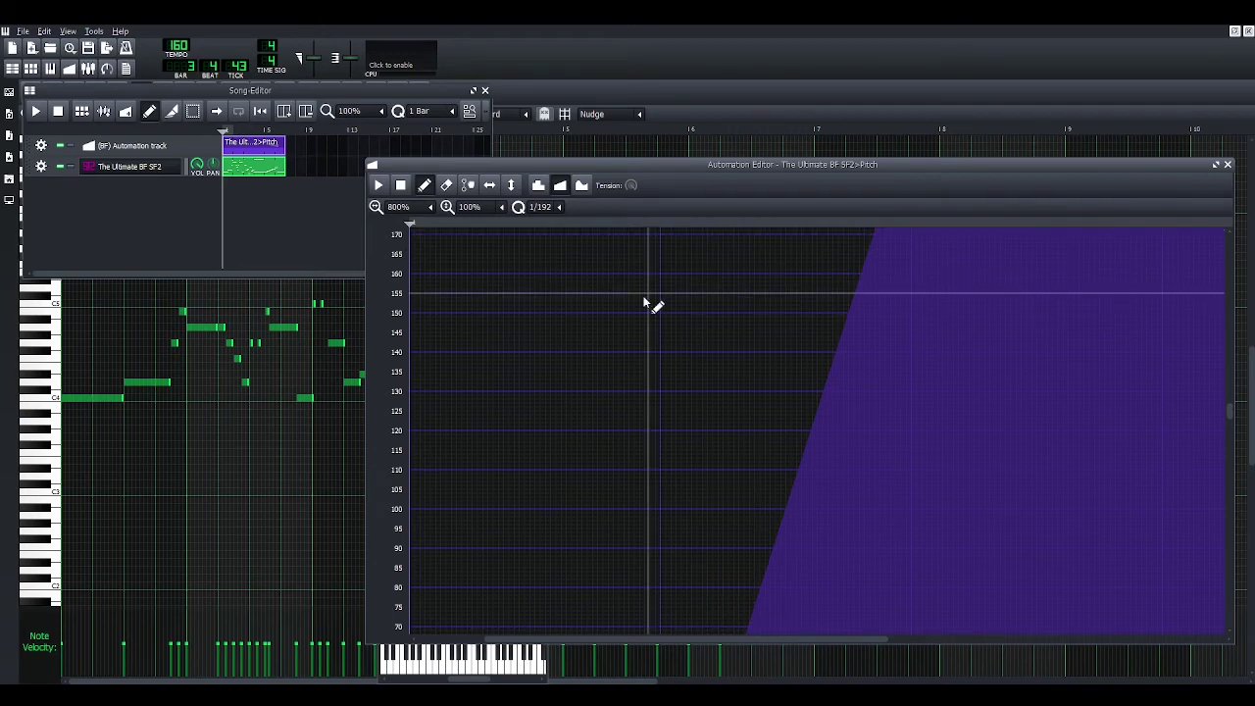
pyautogui.scroll(-9, 677, 351)
pyautogui.scroll(14, 815, 443)
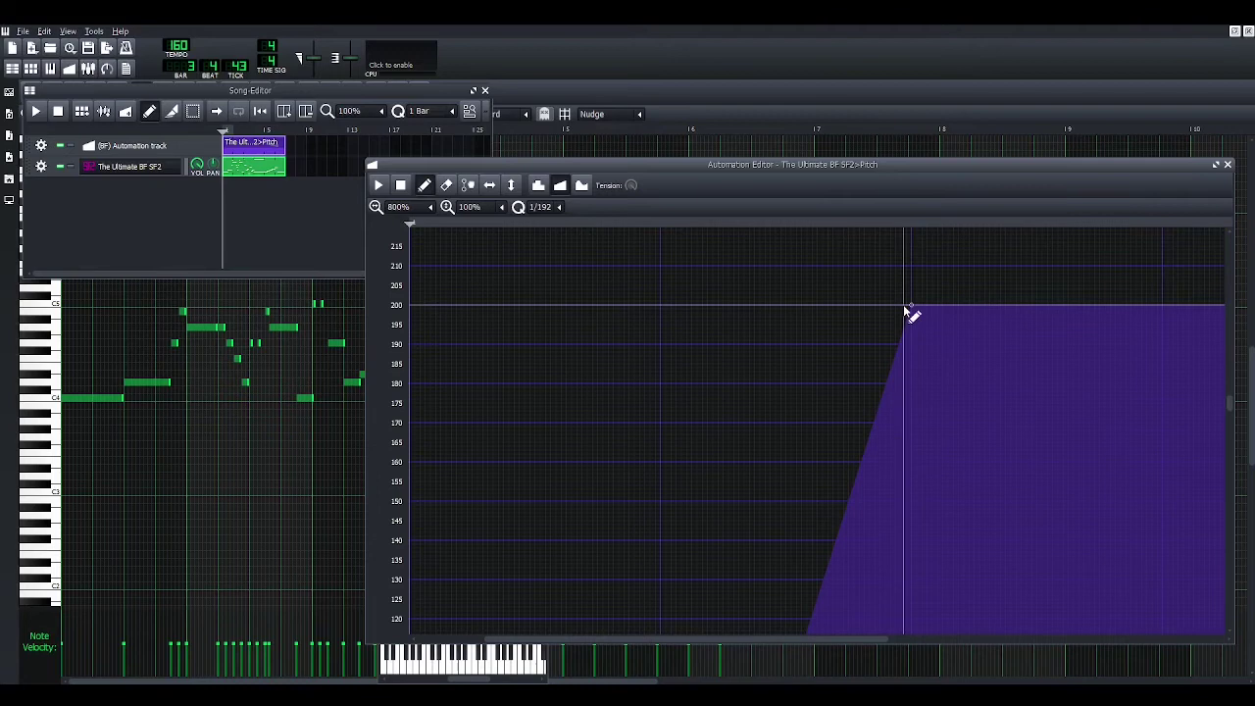
pyautogui.click(178, 233)
pyautogui.press('space')
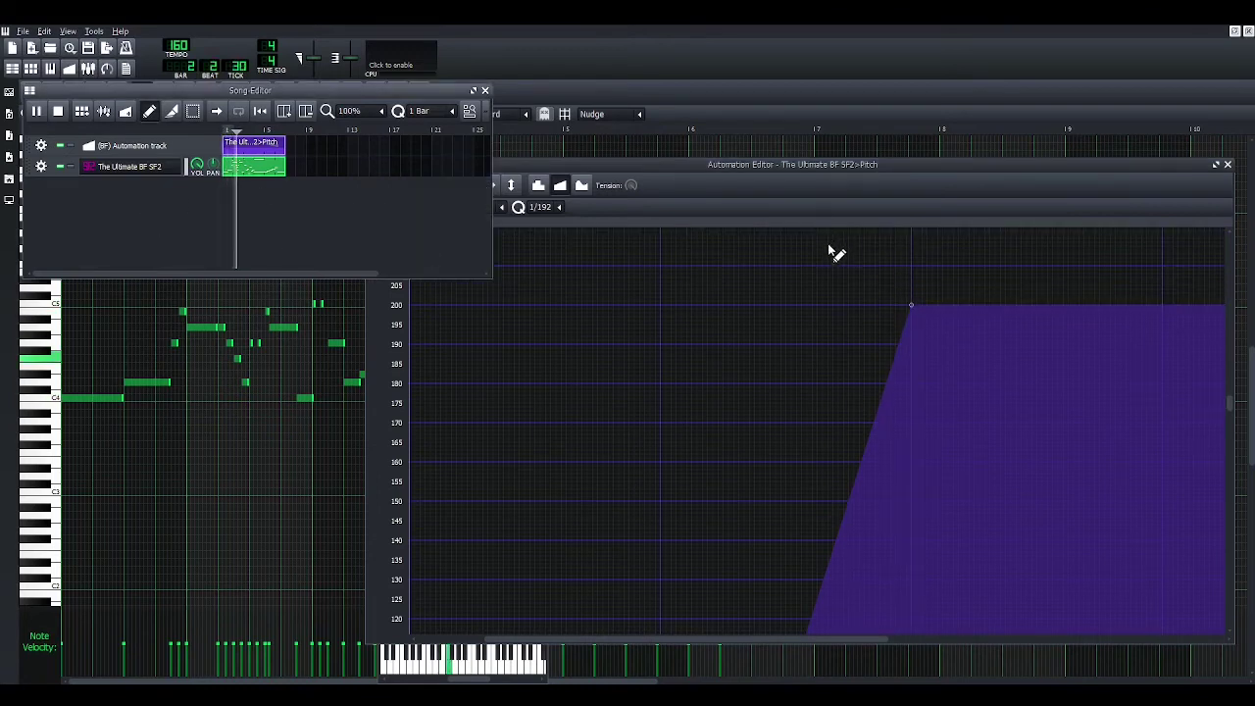
# Step: Stop song playback and bring the melody's piano roll back in front of the editors
pyautogui.press('space')
pyautogui.scroll(-8, 908, 530)
pyautogui.scroll(-10, 912, 564)
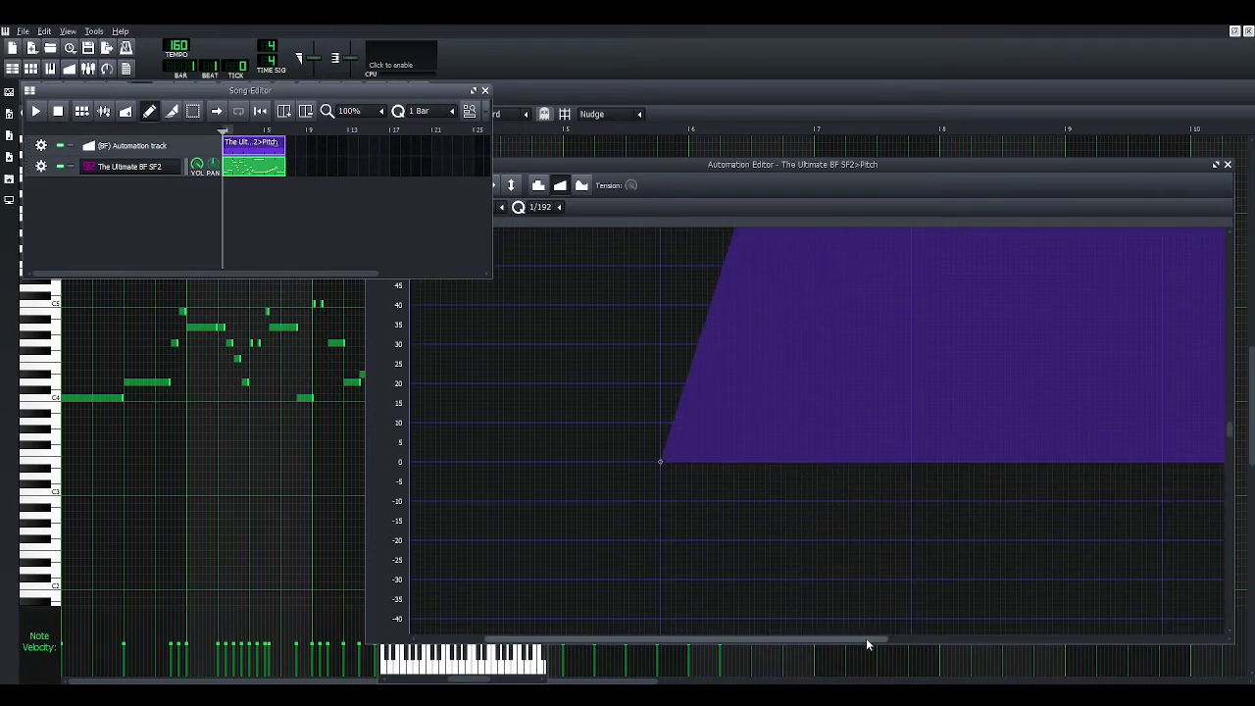
pyautogui.moveTo(867, 638)
pyautogui.mouseDown()
pyautogui.moveTo(898, 633)
pyautogui.moveTo(874, 640)
pyautogui.mouseUp()
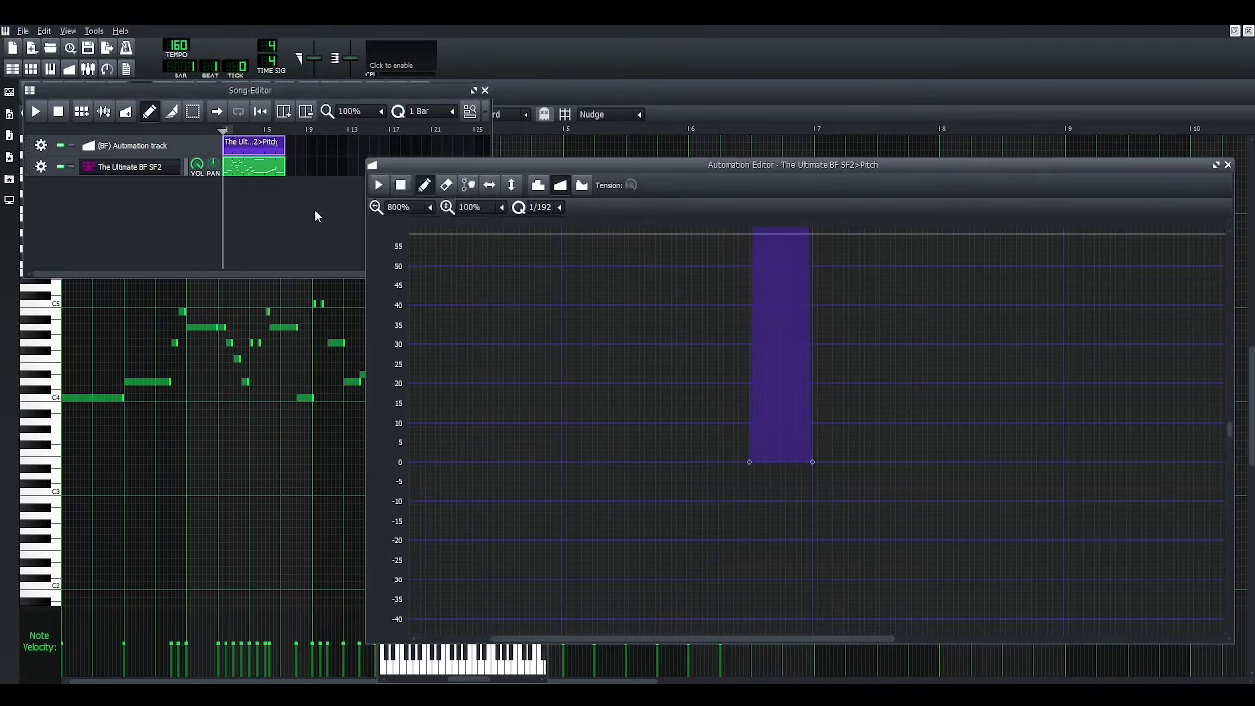
pyautogui.click(284, 201)
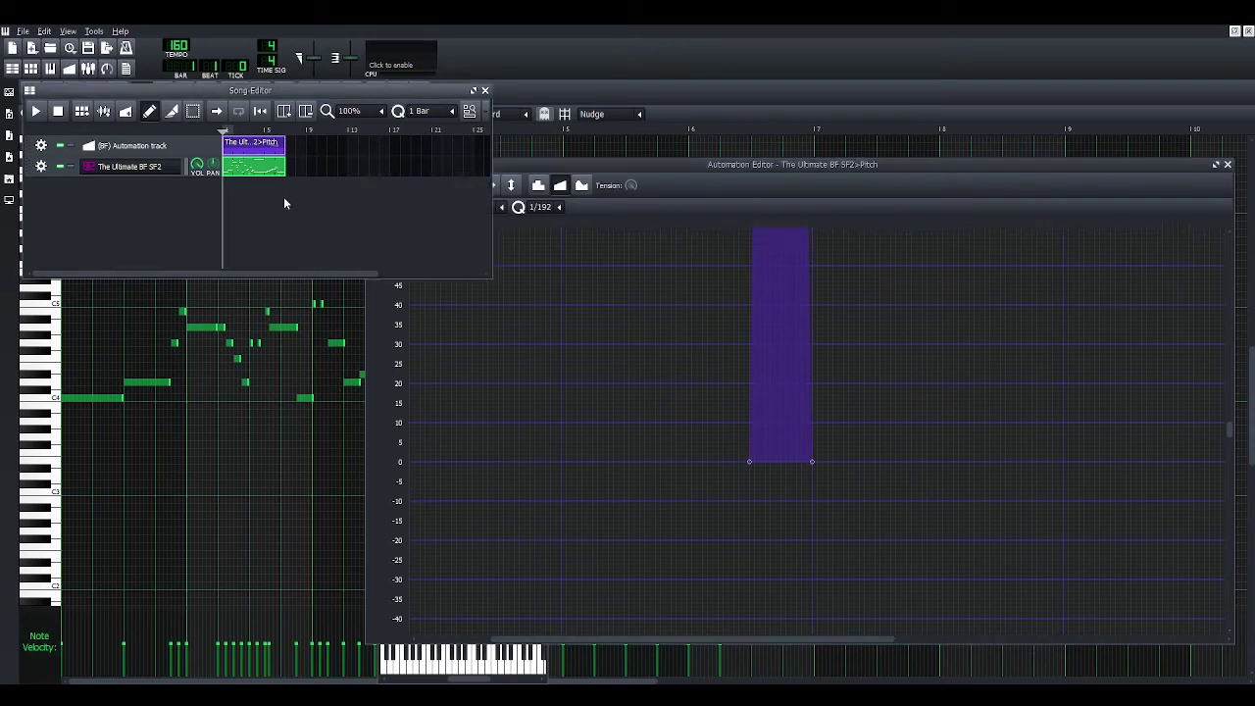
pyautogui.click(696, 126)
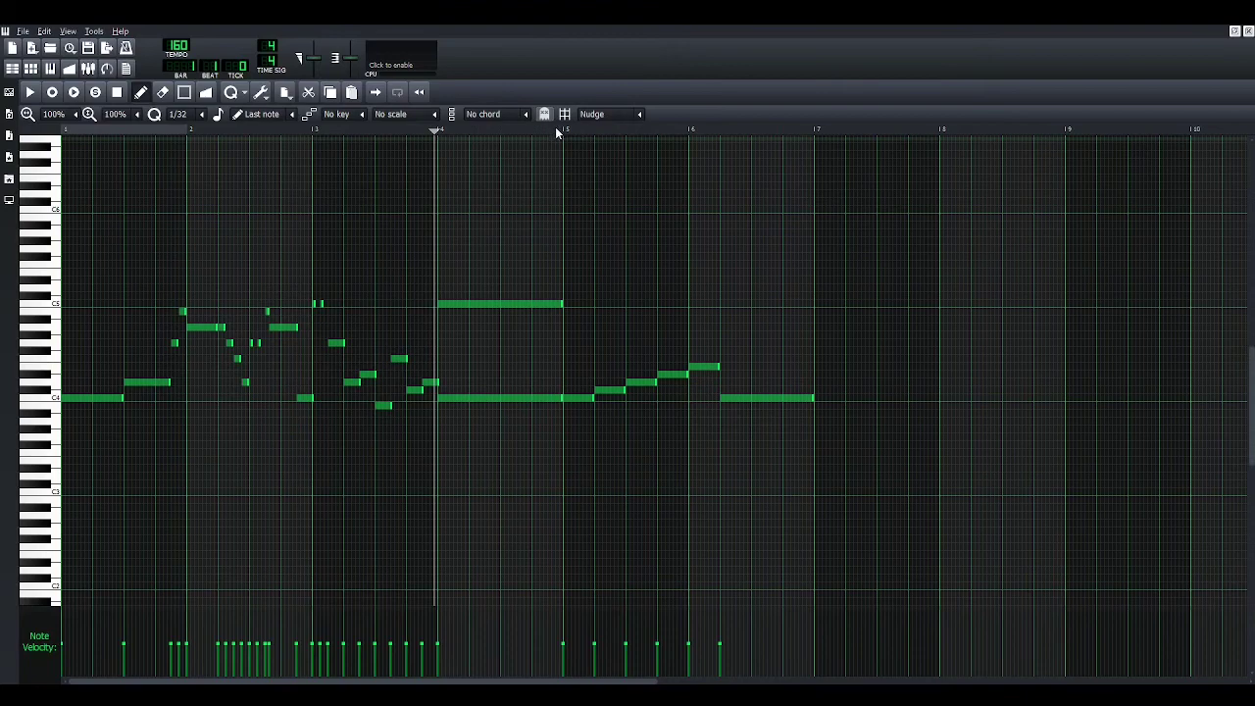
# Step: Play and stop the melody, make stopping return to start, and reopen the Song Editor
pyautogui.press('space')
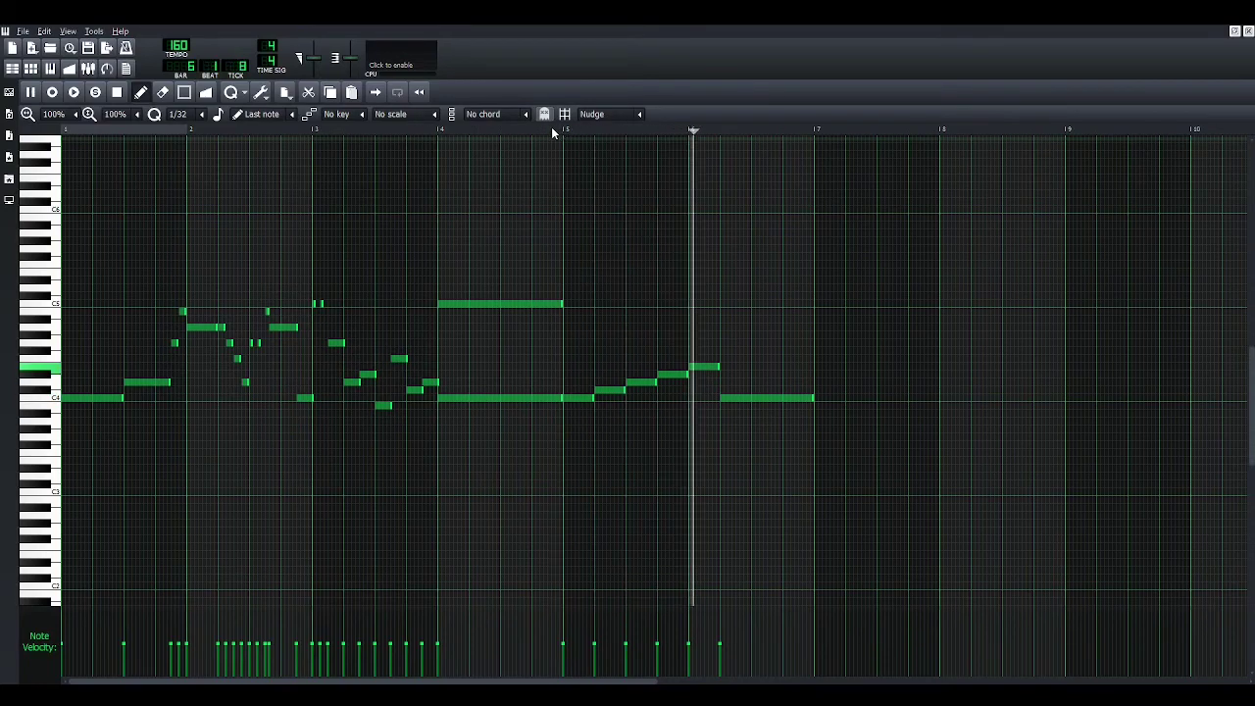
pyautogui.press('space')
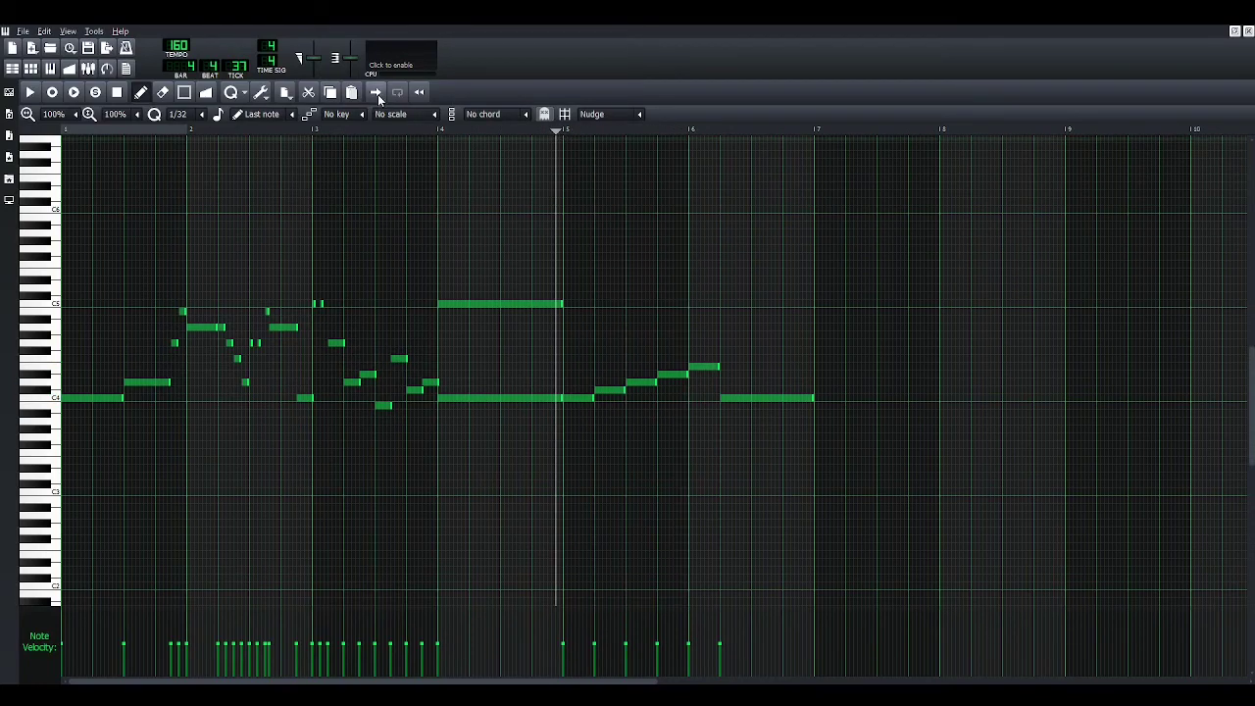
pyautogui.click(420, 91)
pyautogui.click(421, 92)
pyautogui.click(12, 68)
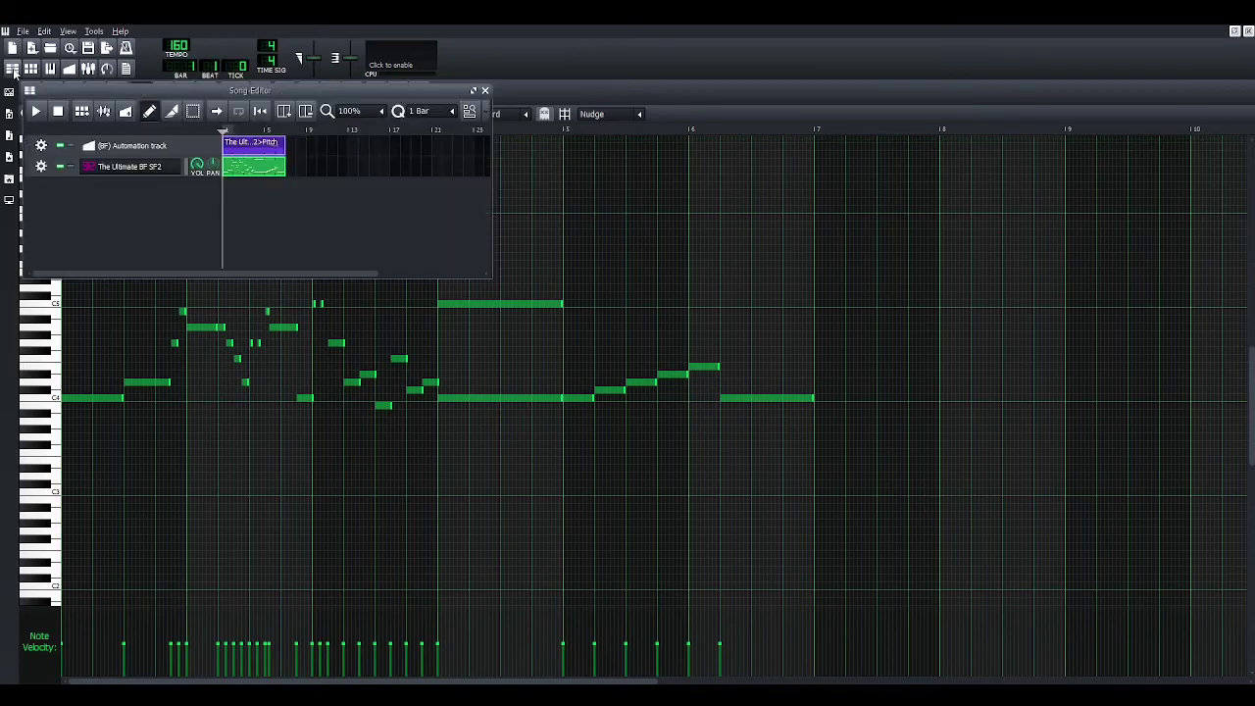
# Step: Open the SF2 Pitch automation clip in the Automation Editor and adjust its view
pyautogui.doubleClick(253, 149)
pyautogui.moveTo(700, 637); pyautogui.dragTo(896, 470)
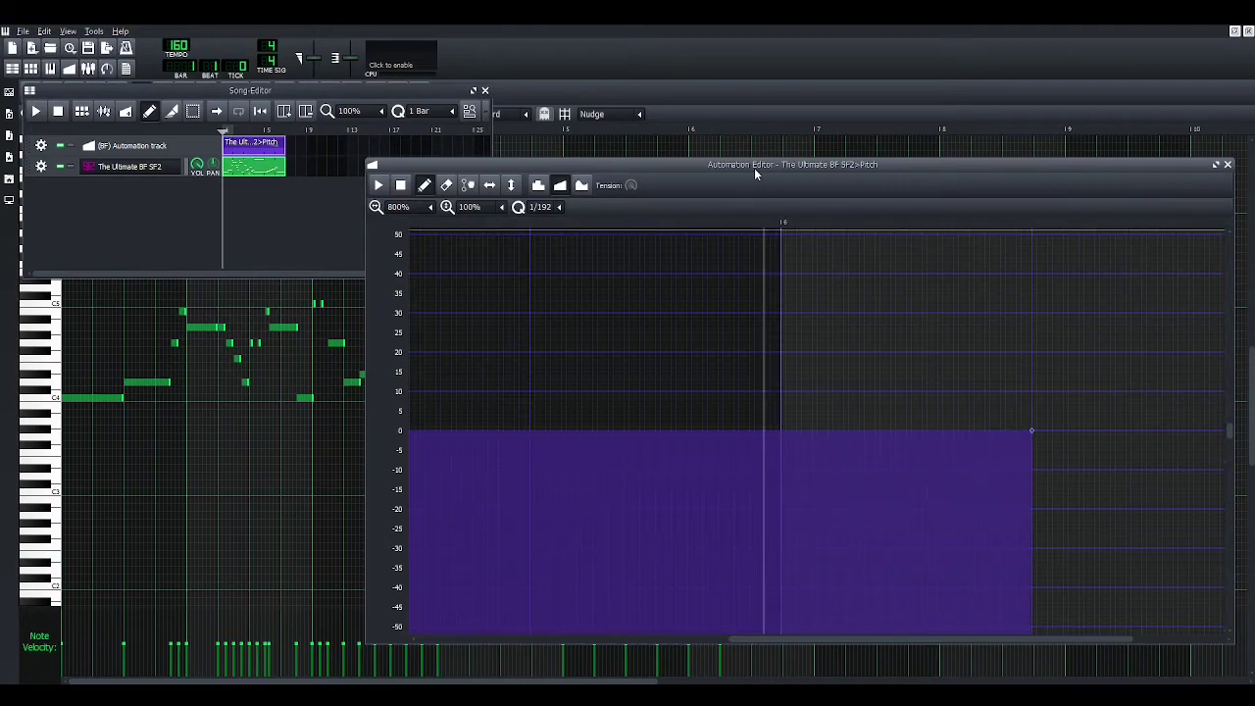
pyautogui.moveTo(754, 168); pyautogui.dragTo(756, 136)
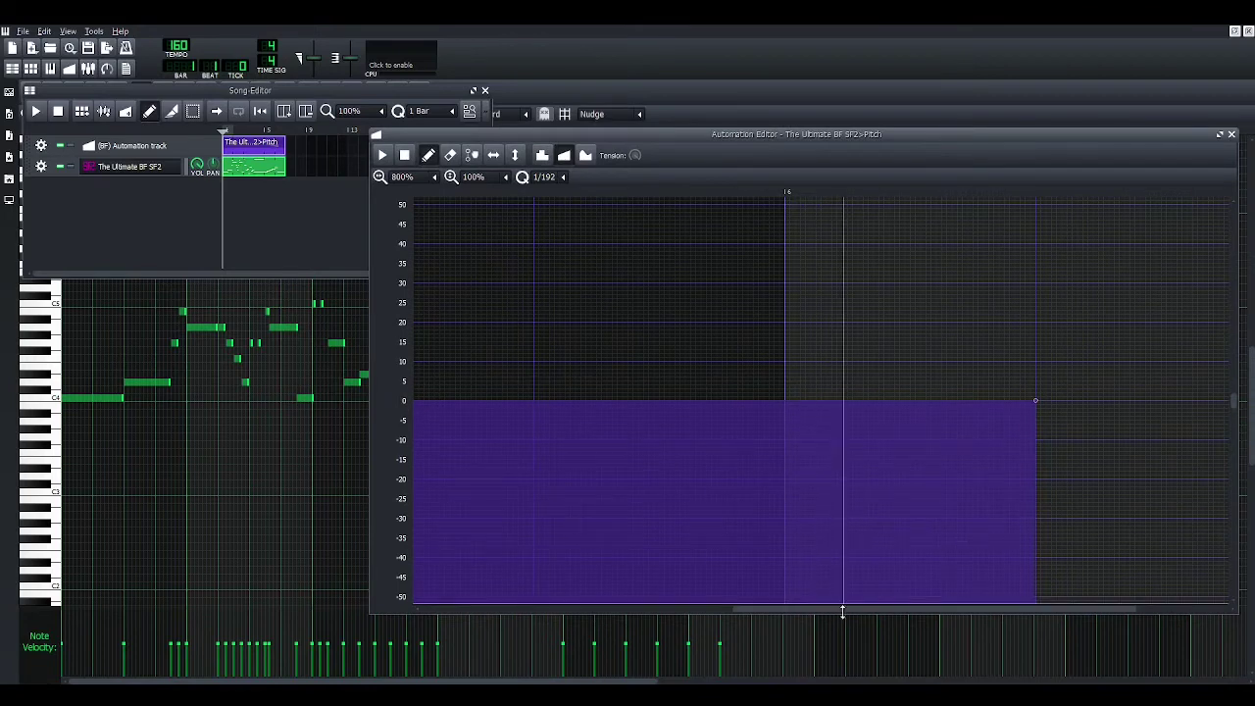
pyautogui.moveTo(843, 611); pyautogui.dragTo(778, 603)
pyautogui.scroll(-2, 748, 323)
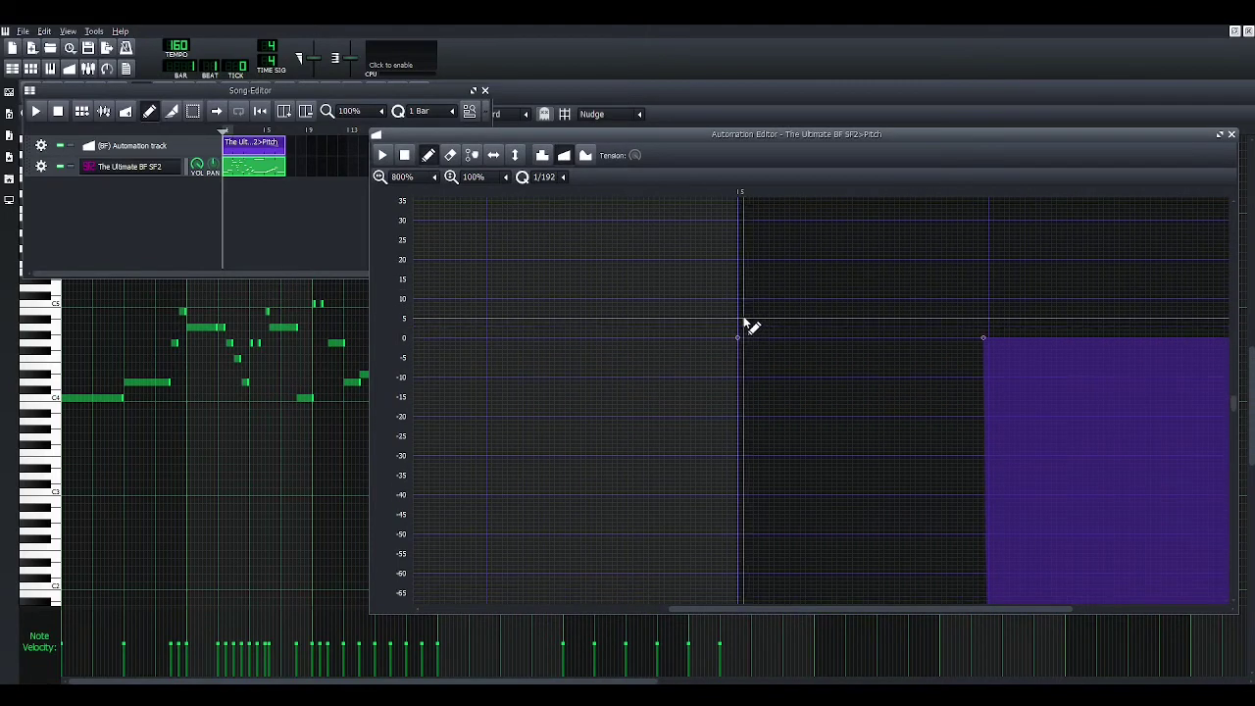
pyautogui.scroll(-3, 760, 299)
pyautogui.scroll(-3, 986, 319)
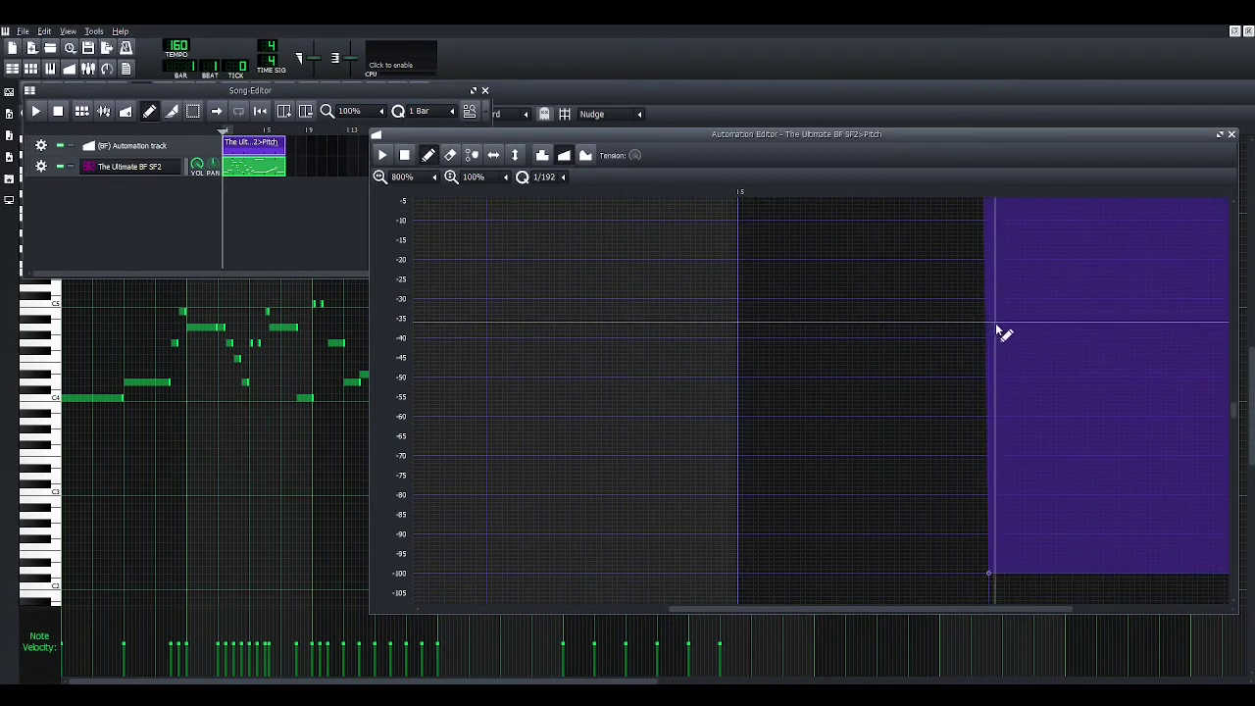
pyautogui.scroll(-6, 998, 332)
pyautogui.moveTo(1034, 611); pyautogui.dragTo(1049, 611)
pyautogui.scroll(-5, 922, 564)
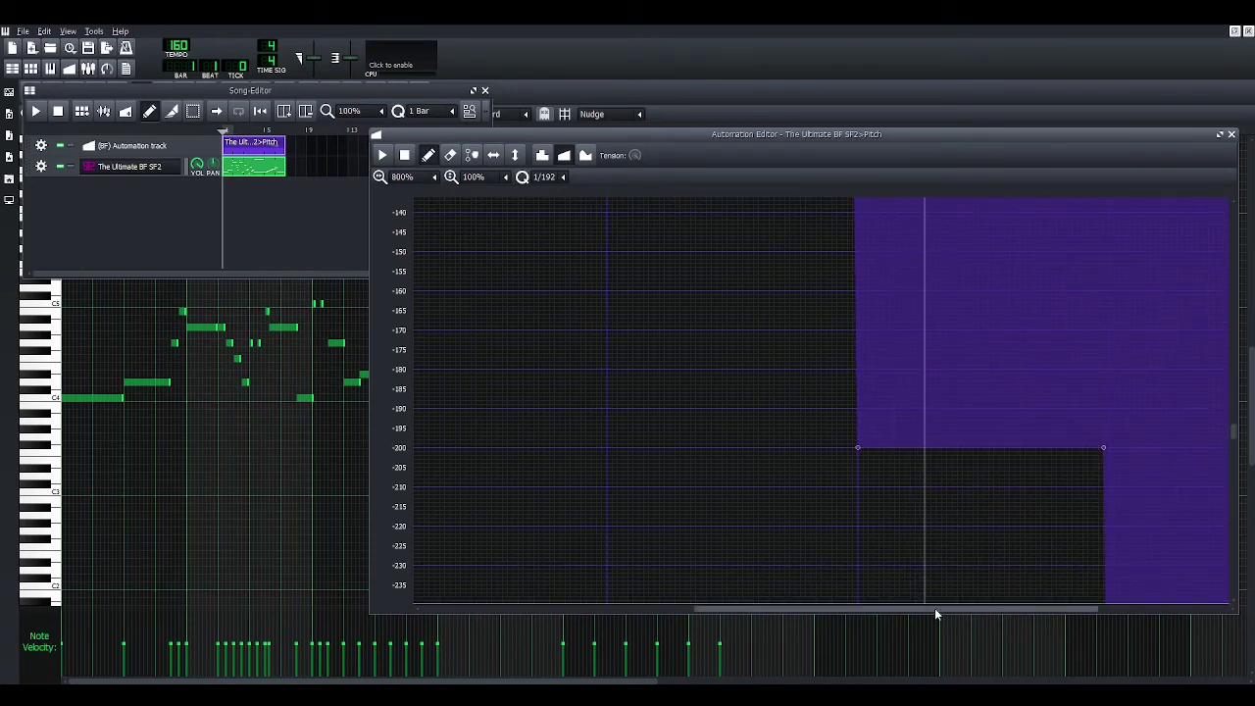
pyautogui.scroll(11, 991, 574)
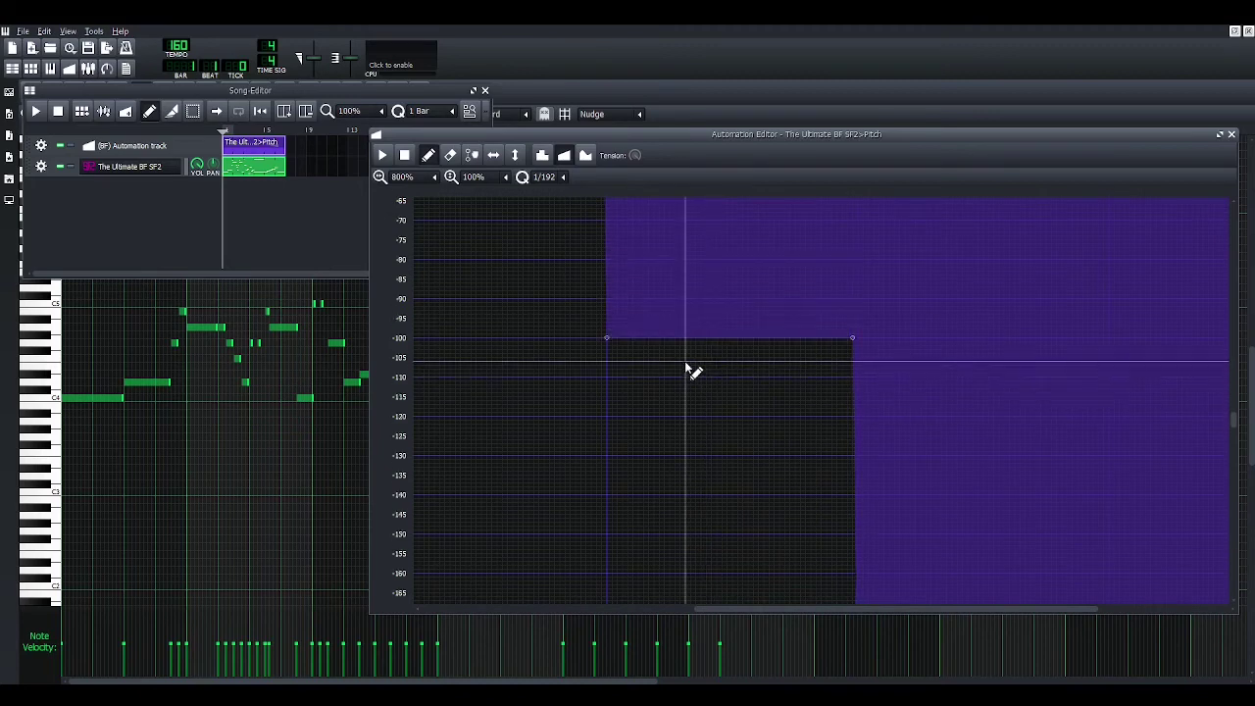
pyautogui.scroll(1, 611, 361)
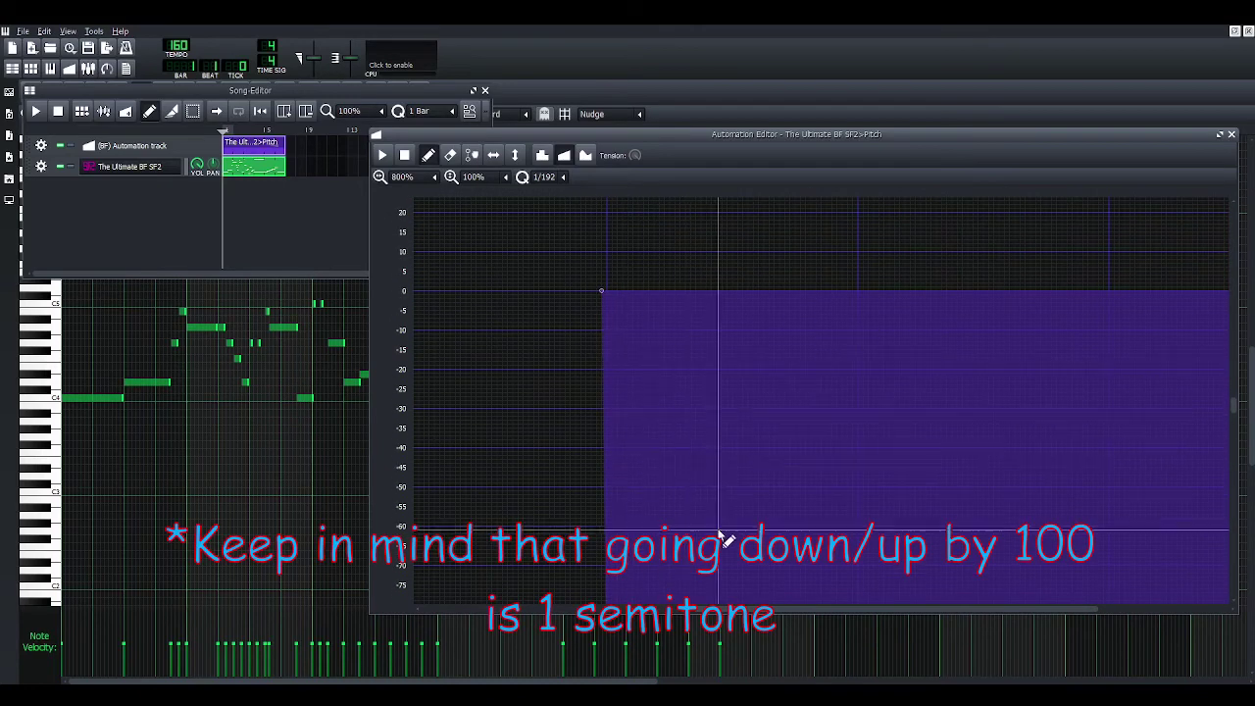
pyautogui.hscroll(-10, 712, 606)
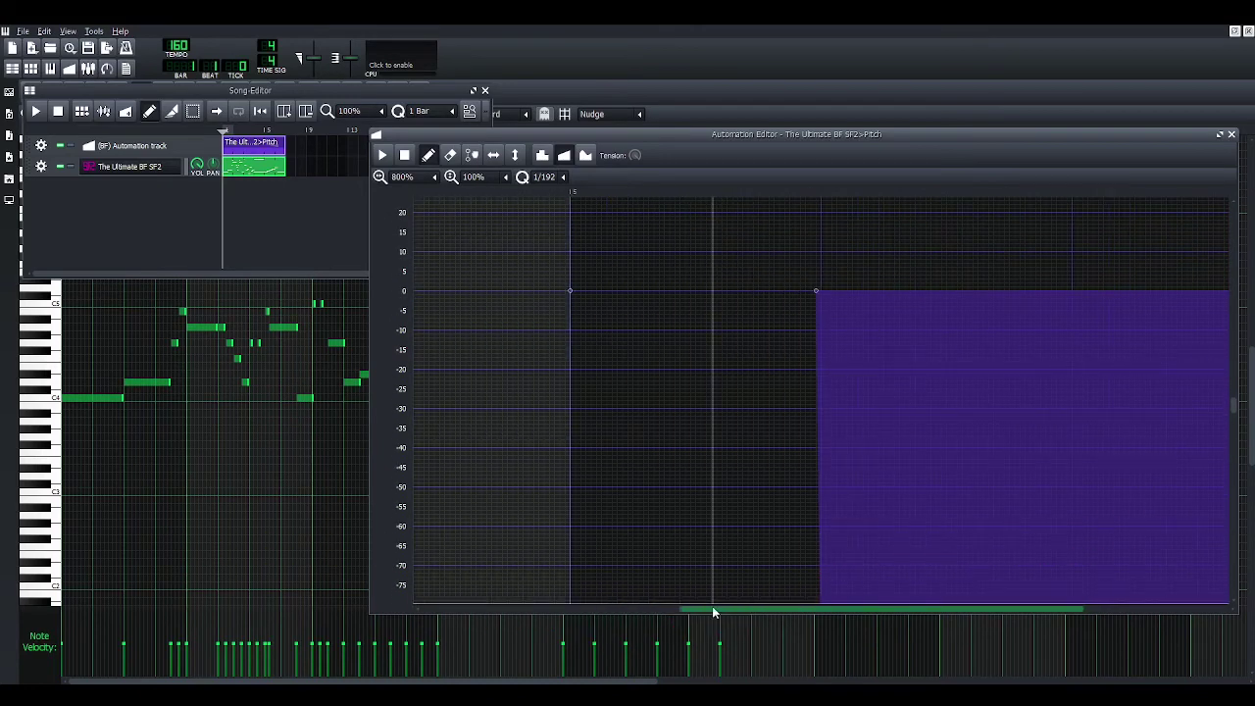
pyautogui.hscroll(5, 845, 608)
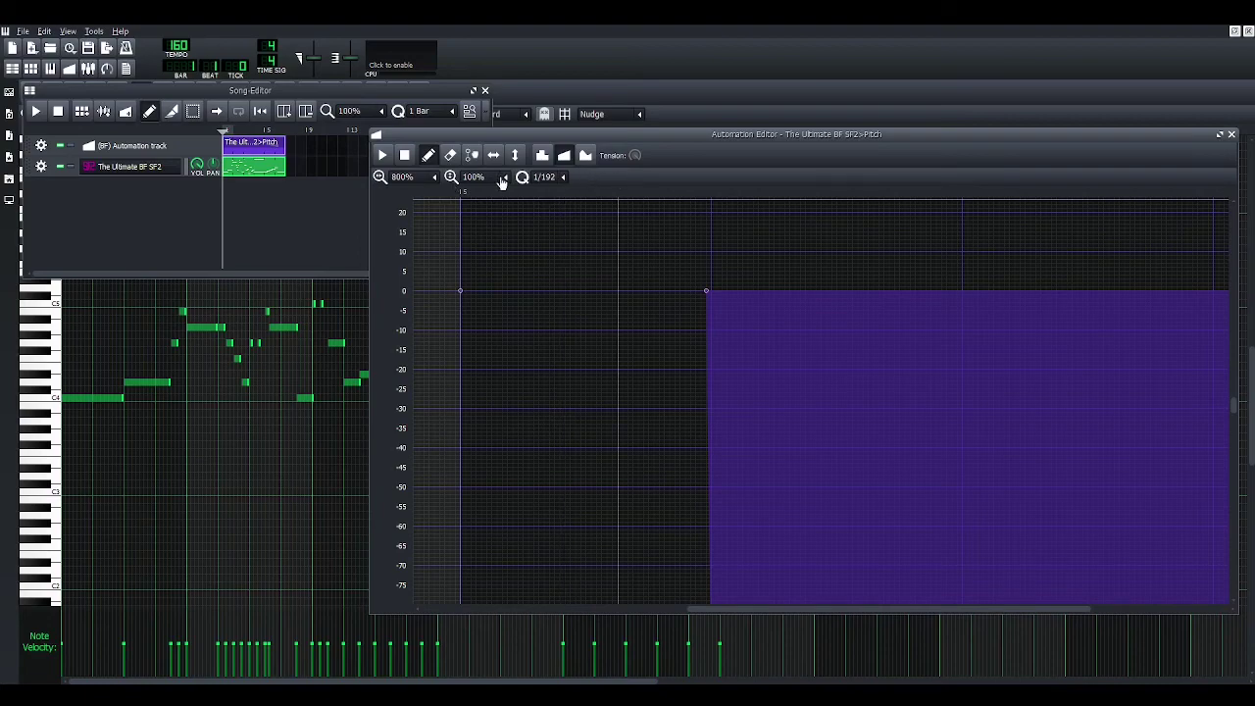
pyautogui.scroll(-1, 501, 183)
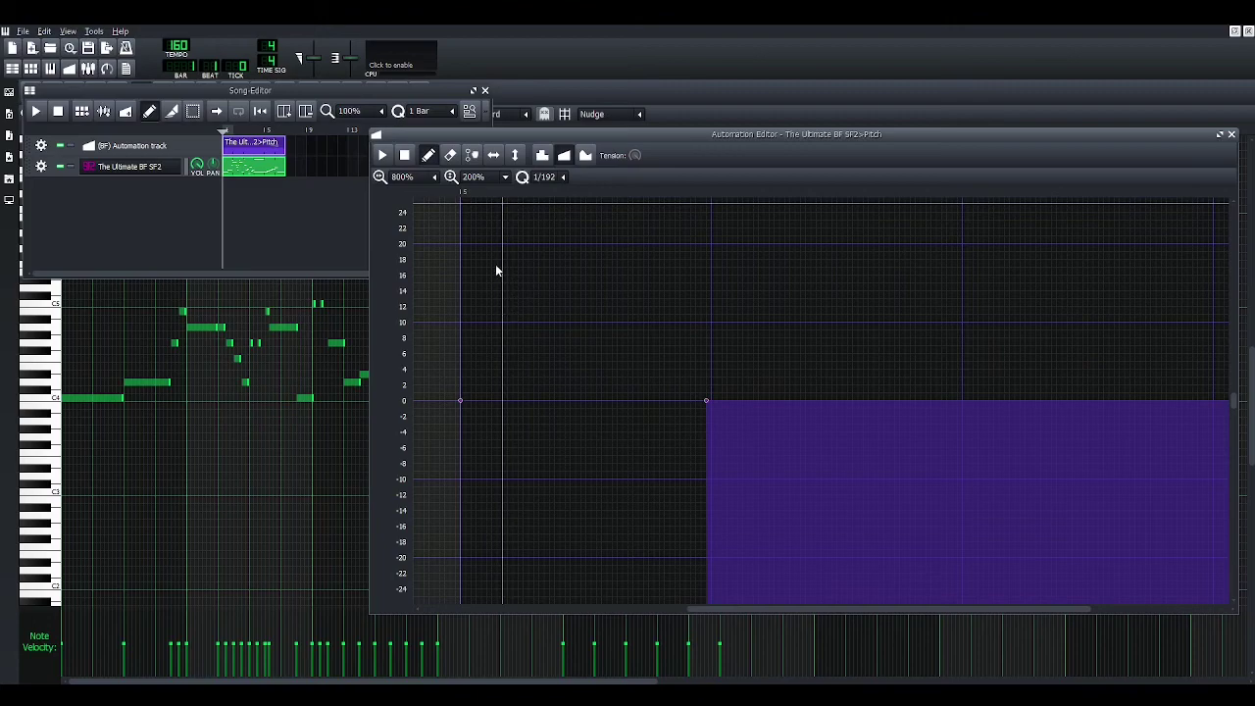
pyautogui.scroll(1, 481, 177)
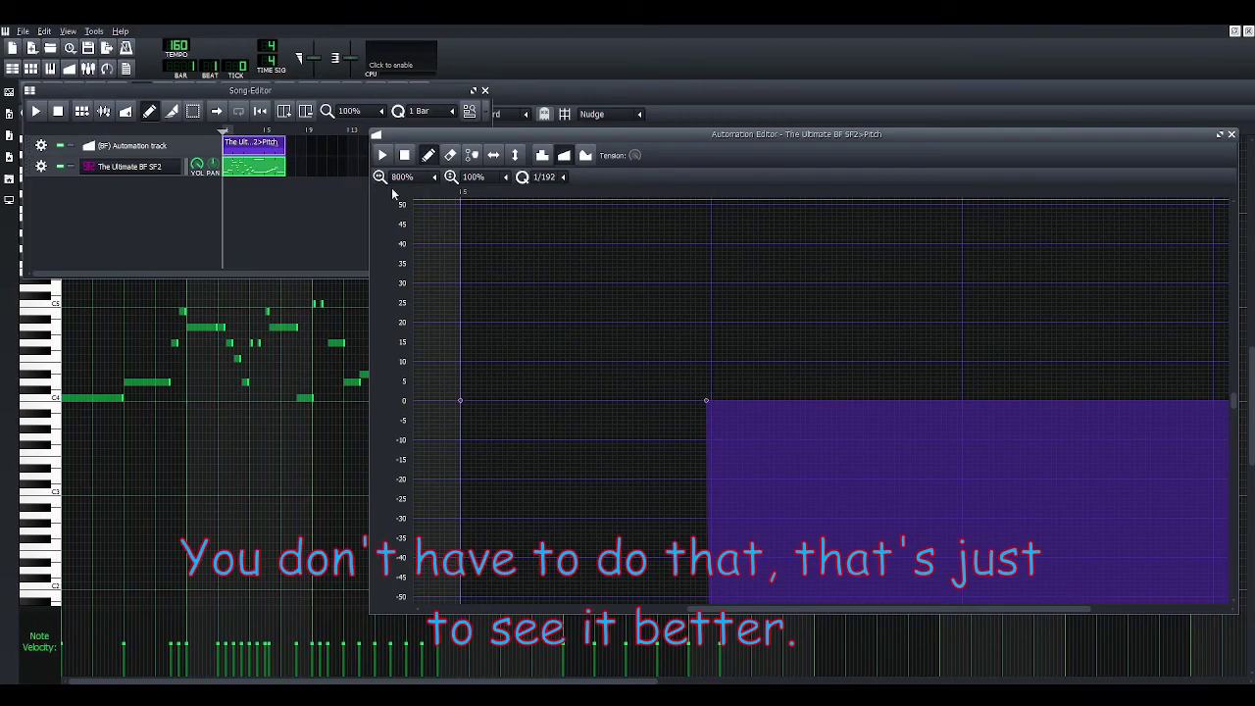
pyautogui.scroll(-5, 839, 461)
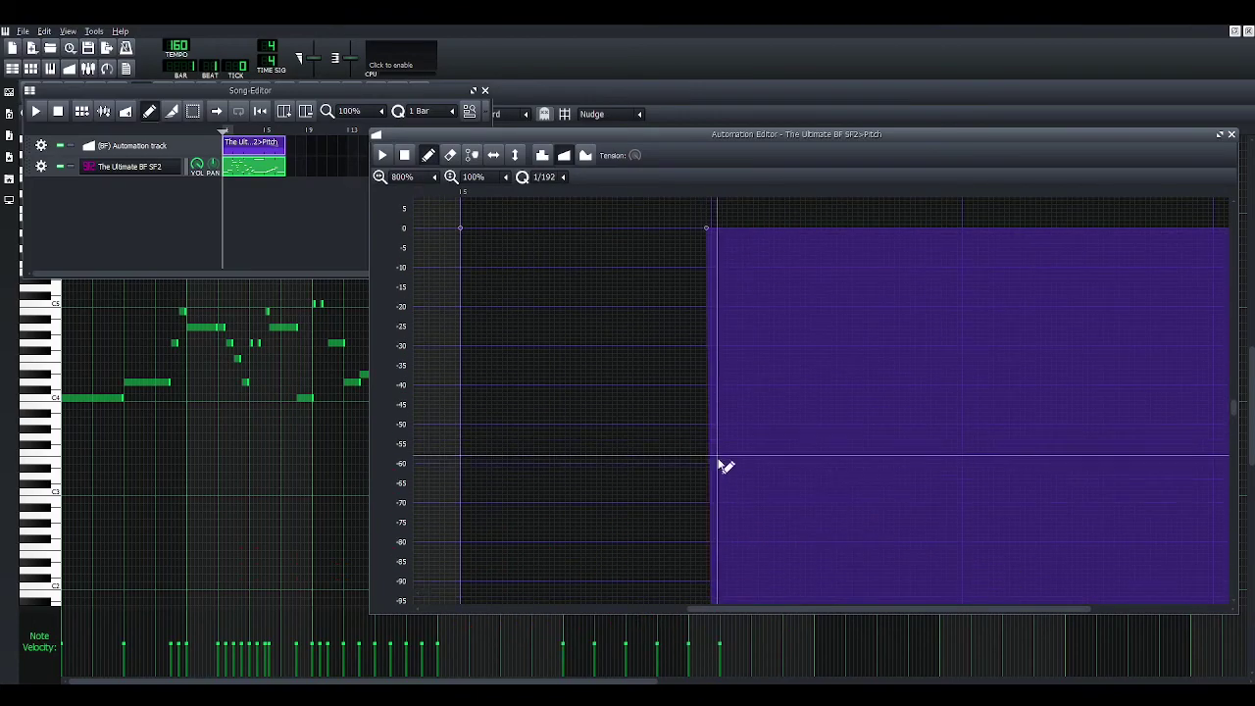
# Step: Check the Pitch curve's step down to -100, then bring the Song Editor forward
pyautogui.scroll(4, 731, 471)
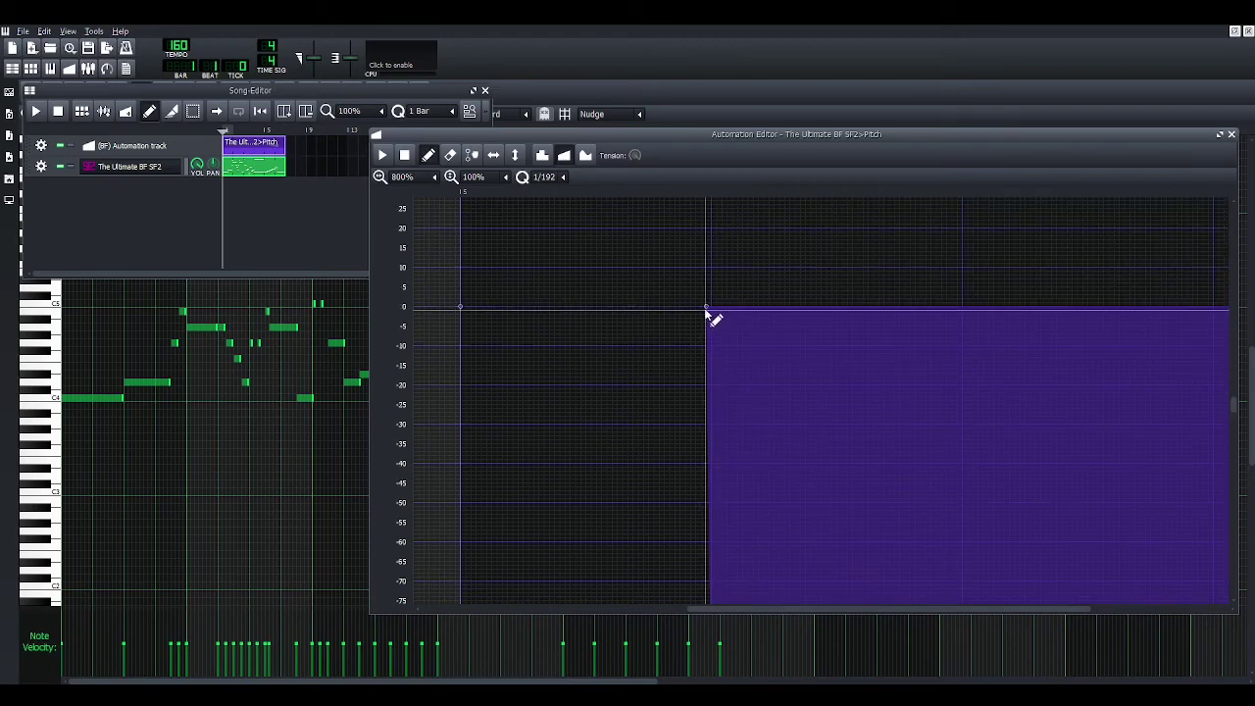
pyautogui.scroll(-2, 709, 310)
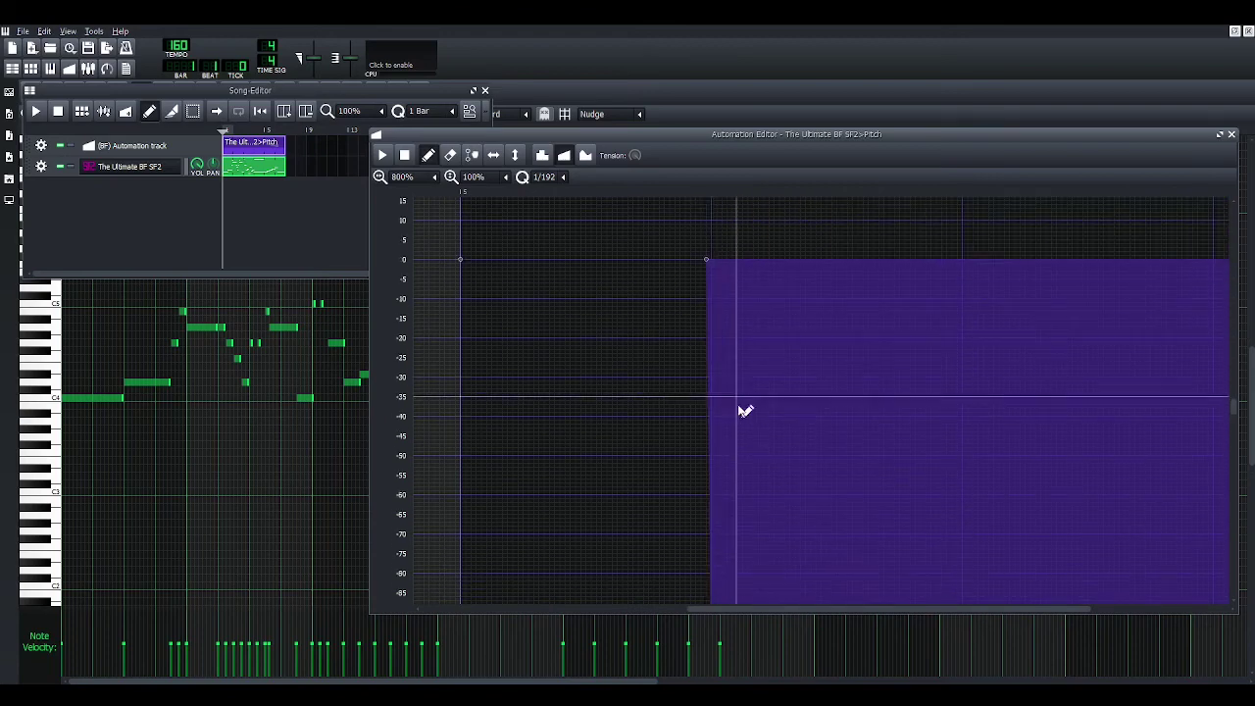
pyautogui.click(708, 557)
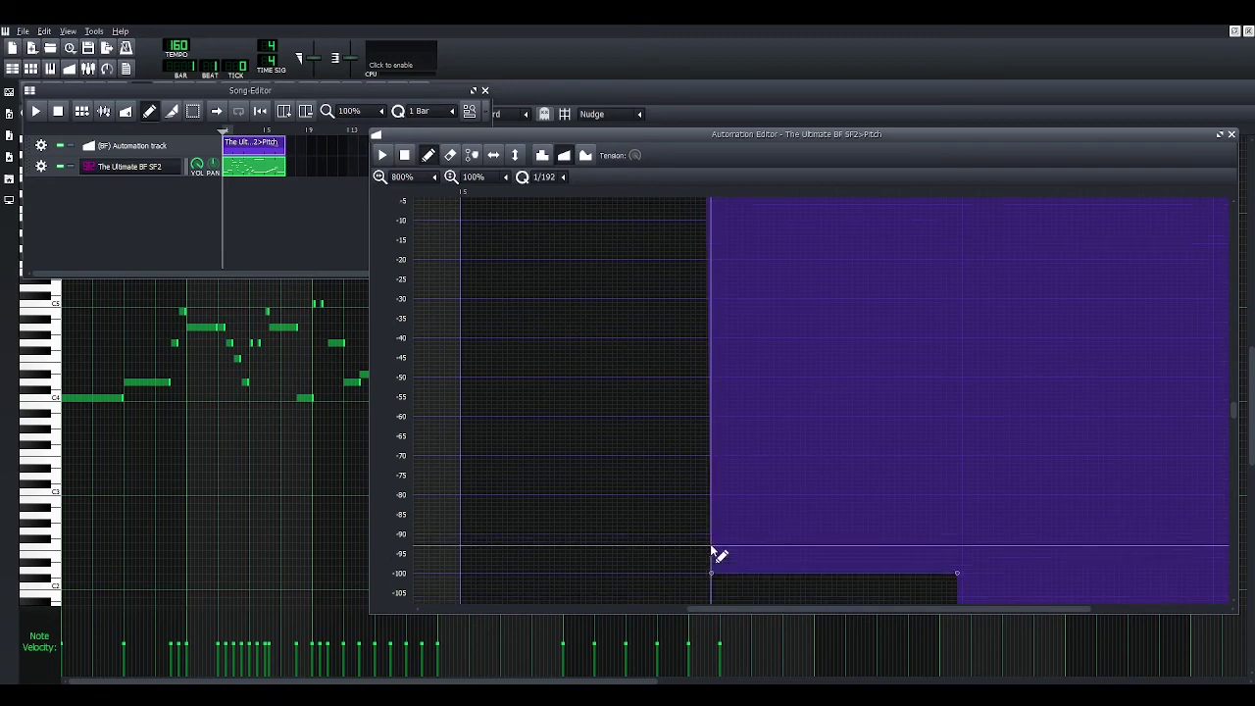
pyautogui.scroll(2, 714, 559)
pyautogui.scroll(1, 723, 552)
pyautogui.scroll(-2, 734, 560)
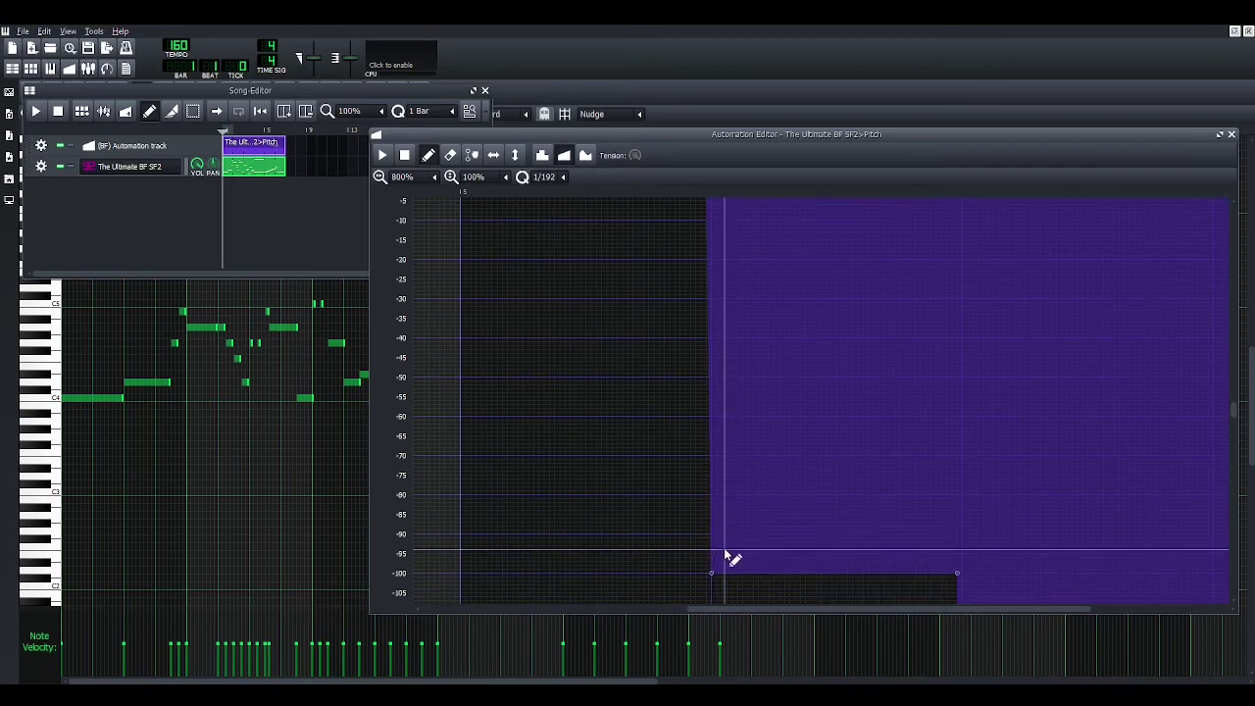
pyautogui.click(280, 175)
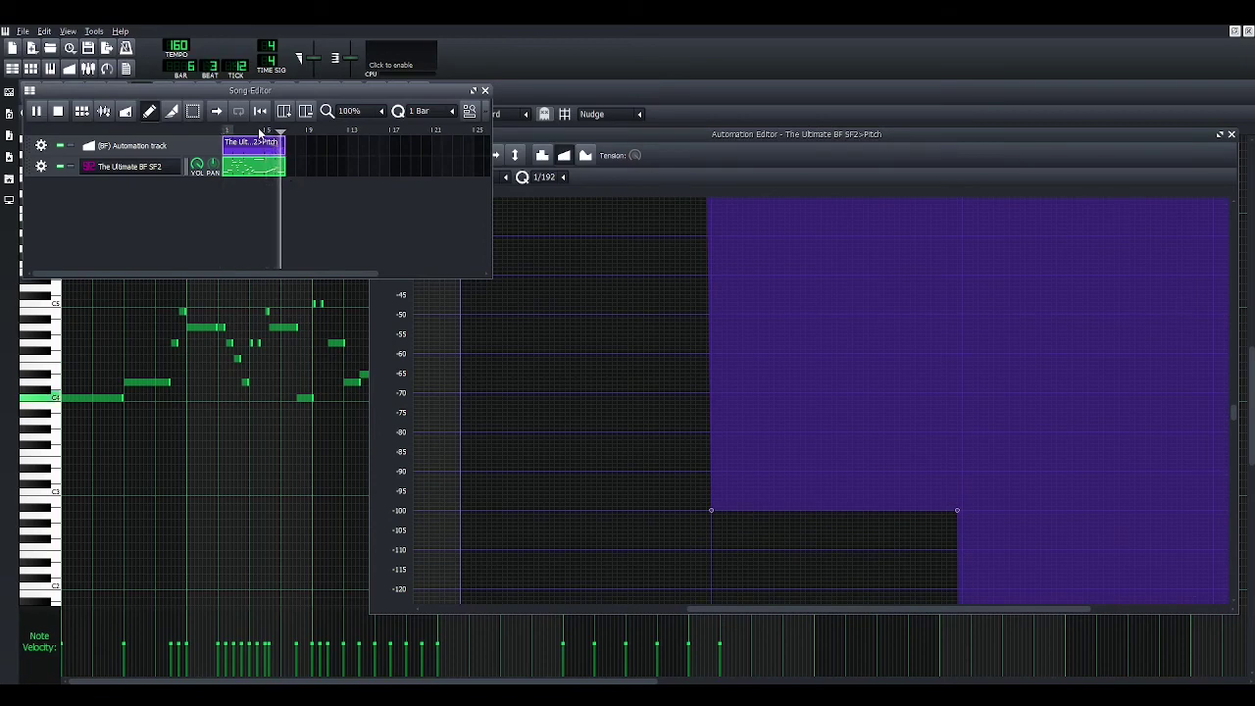
pyautogui.press('space')
pyautogui.click(249, 130)
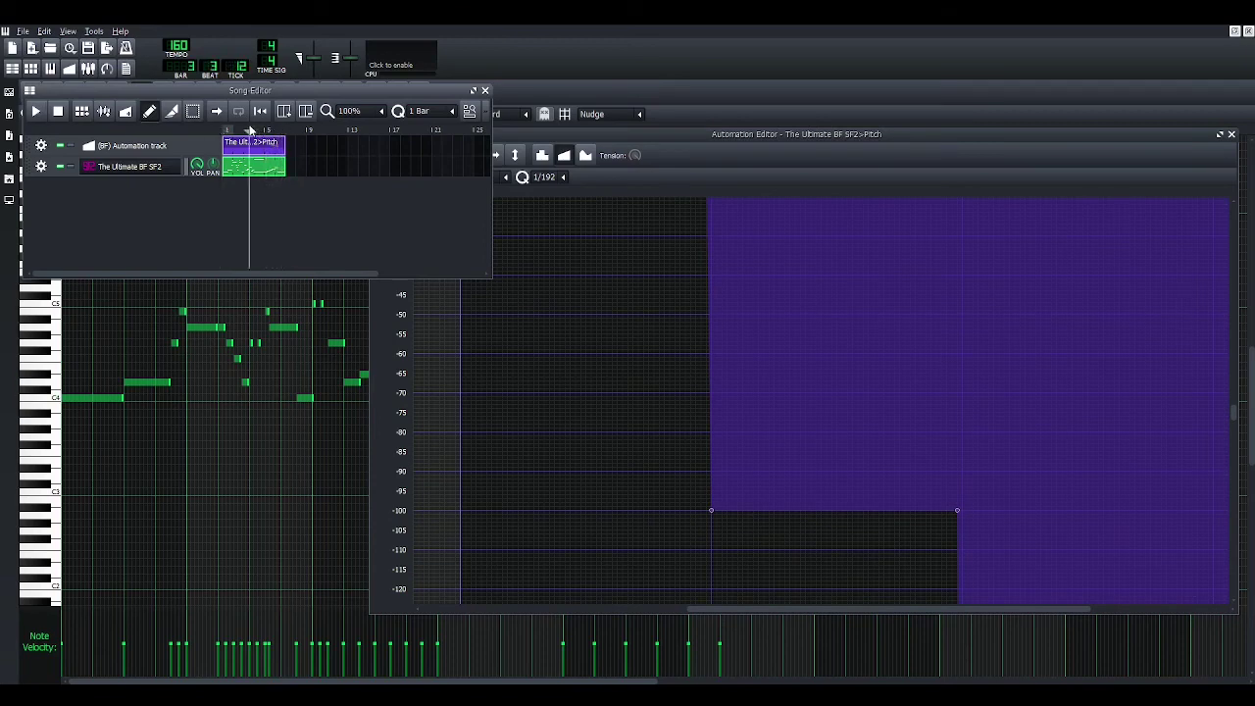
pyautogui.press('space')
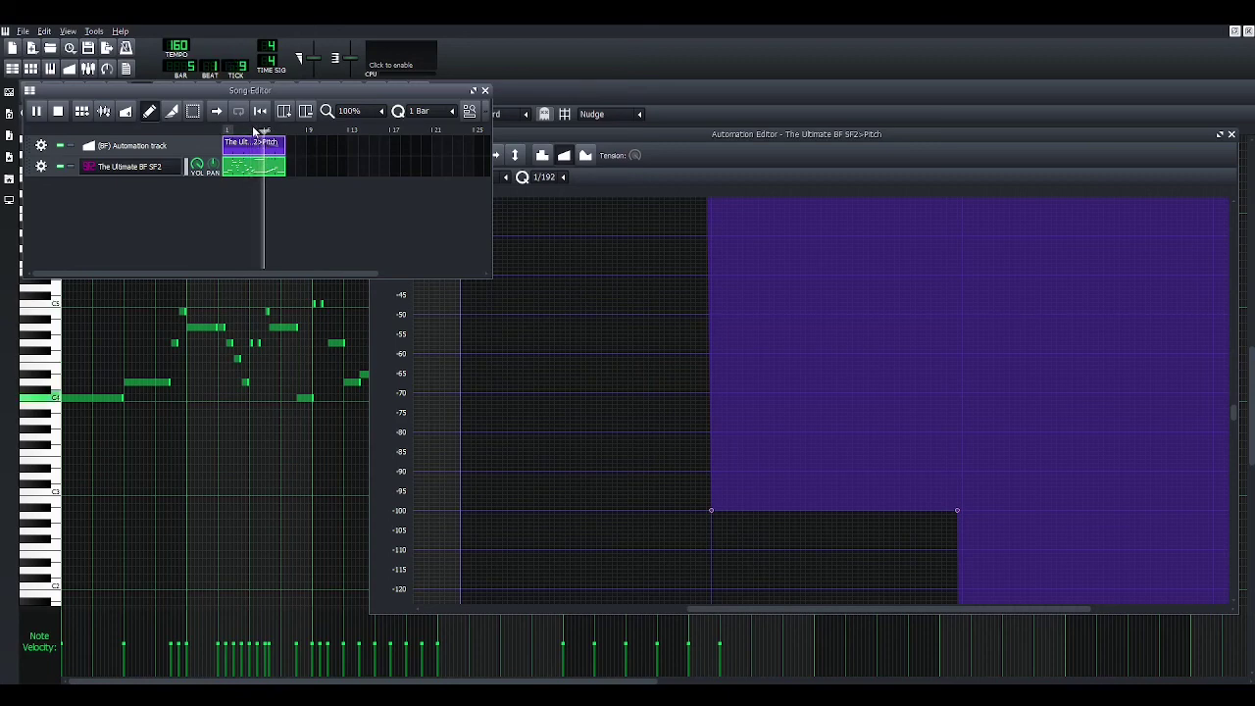
pyautogui.click(253, 130)
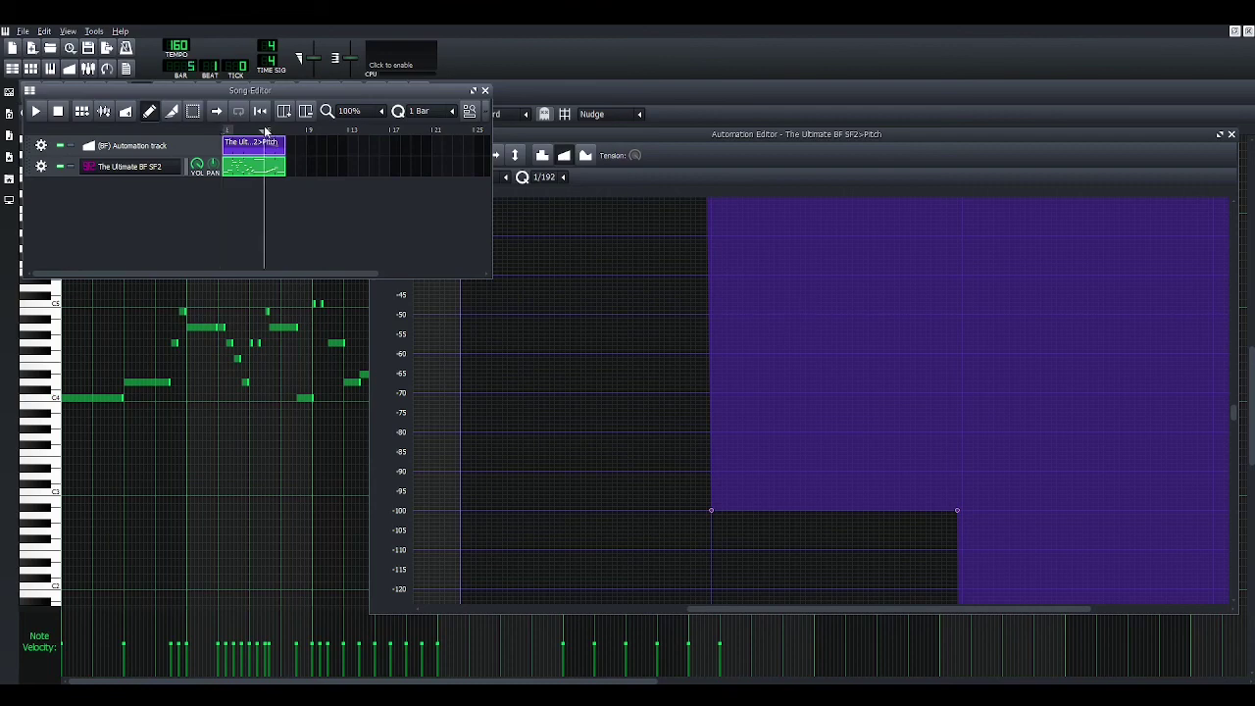
pyautogui.press('space')
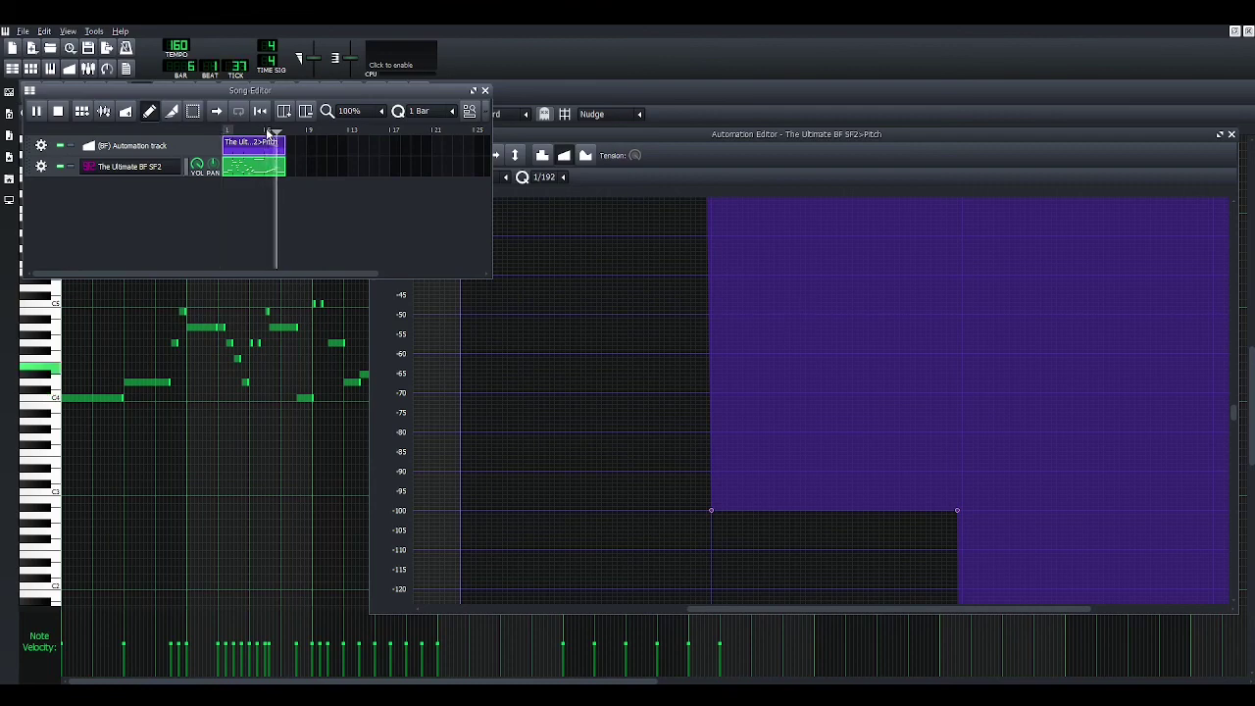